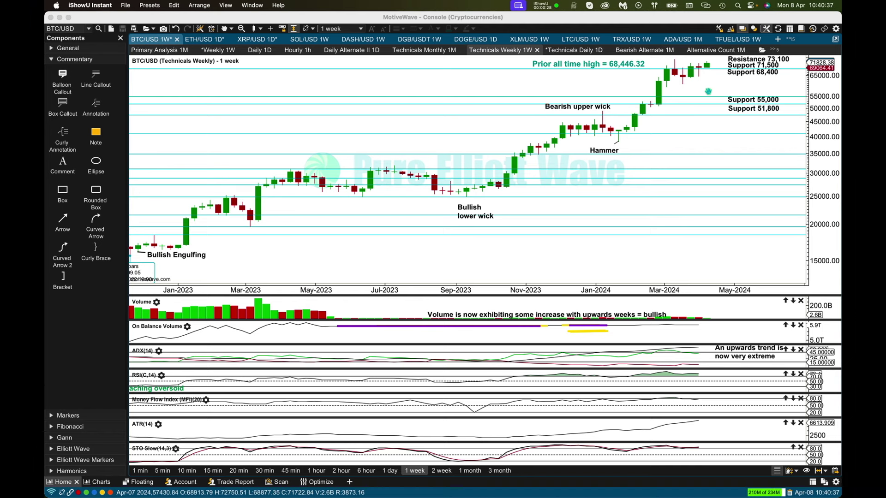
- Check the Mar-31 weekly candle's bar data on the BTC chart
click(720, 65)
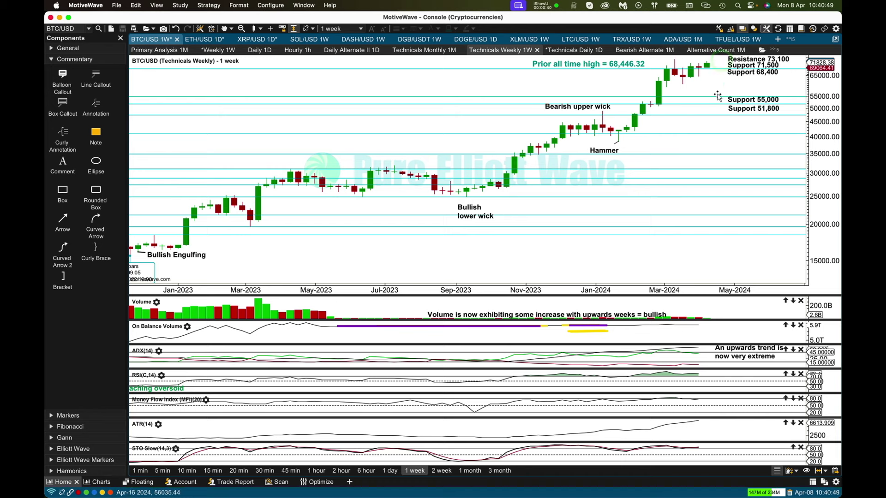
mouse_move(718, 95)
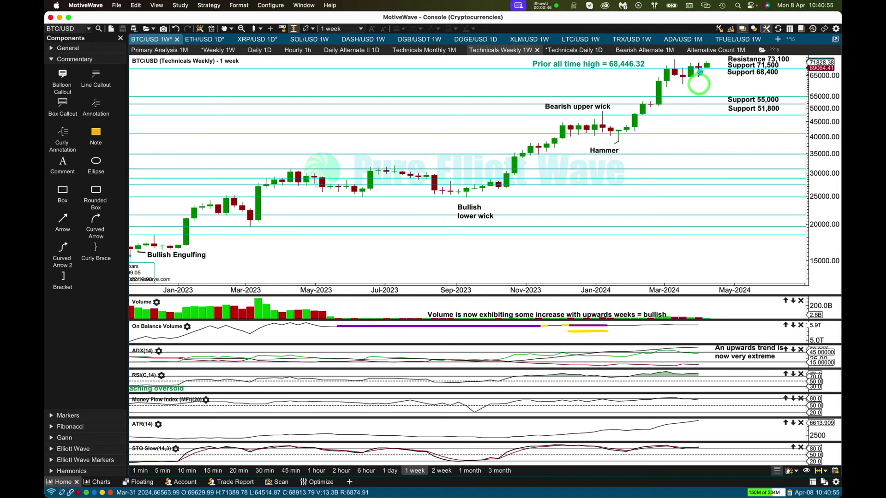
mouse_move(699, 72)
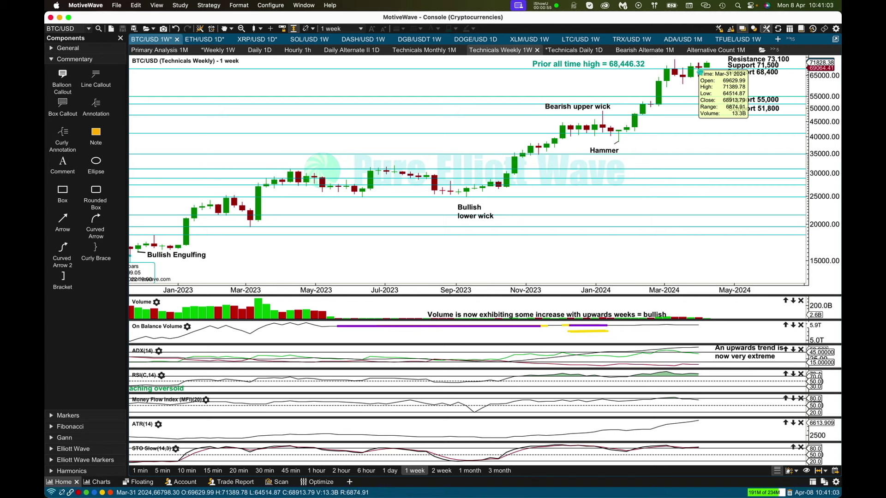
click(697, 74)
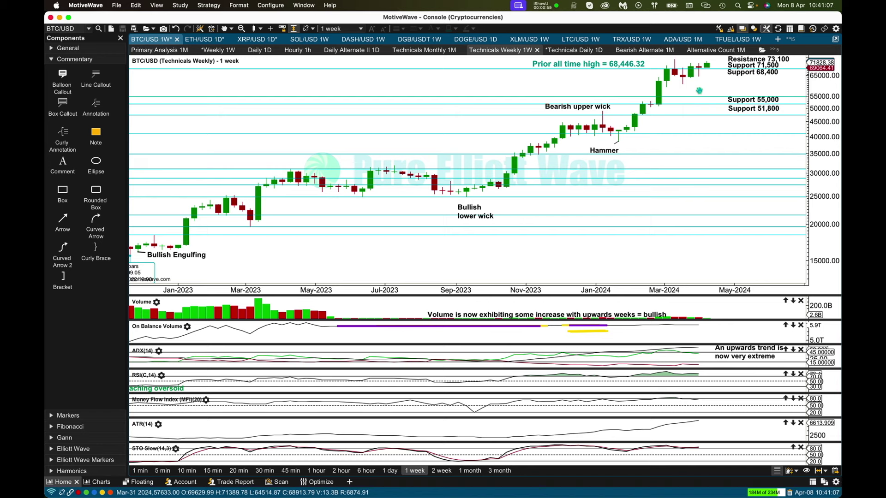
click(676, 73)
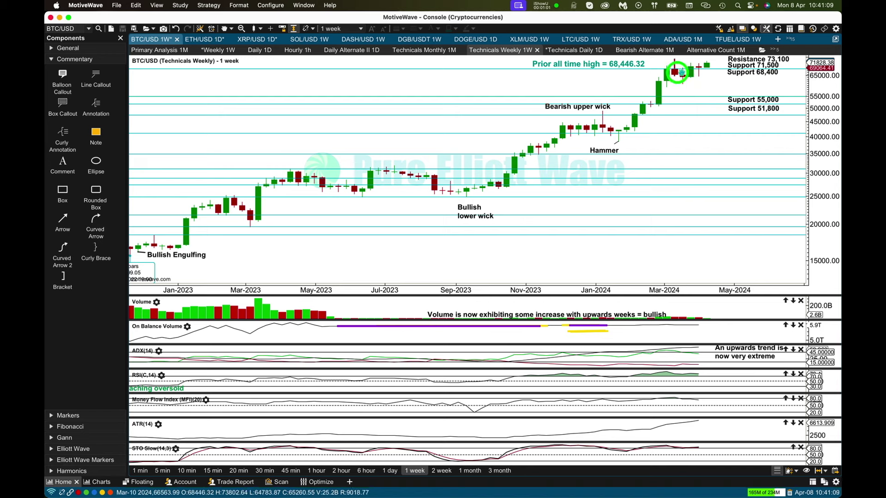
click(698, 73)
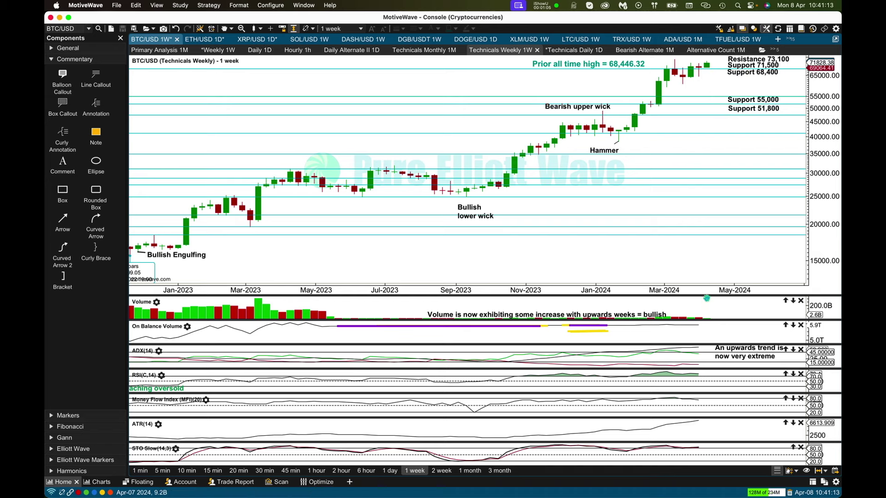
- Enlarge the Volume pane to fill most of the BTC weekly chart
drag(706, 295, 705, 100)
click(393, 309)
click(554, 300)
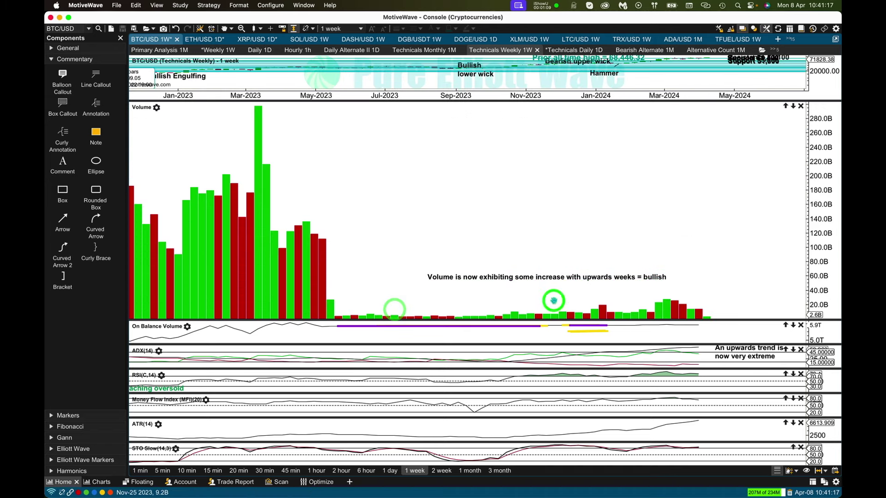
click(631, 297)
click(671, 289)
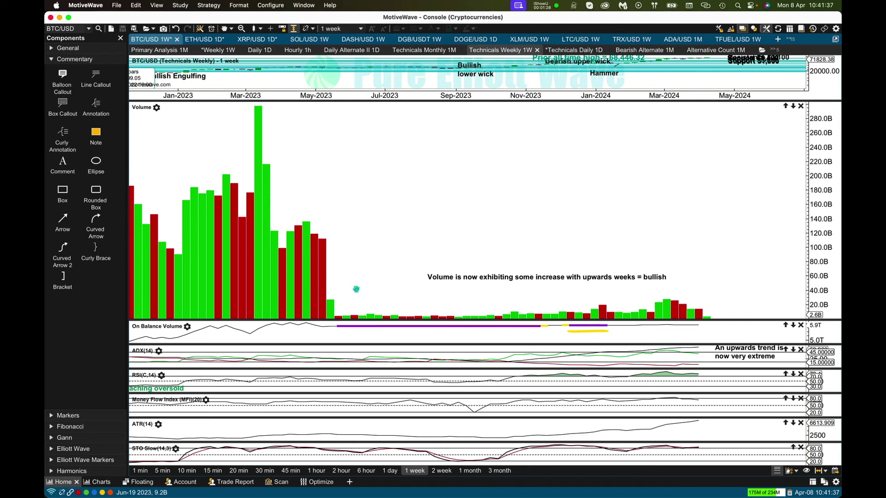
click(340, 297)
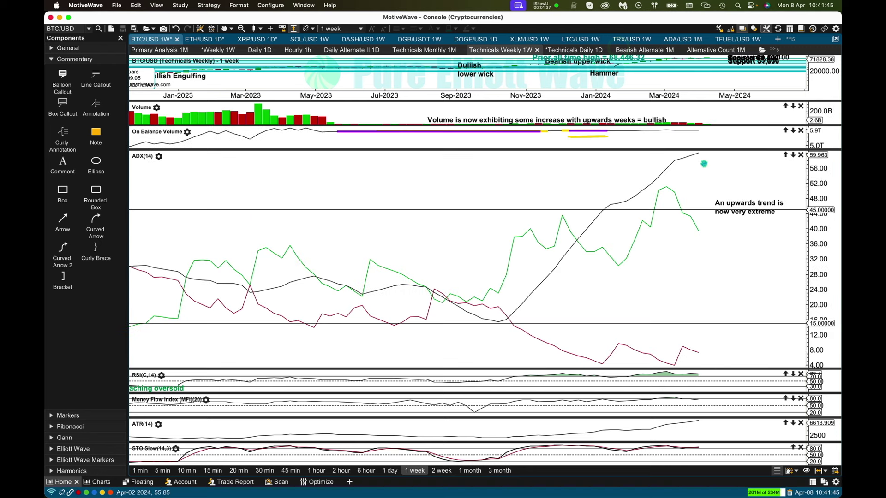
- Collapse the Volume pane and maximise the RSI(C,14) pane
click(703, 163)
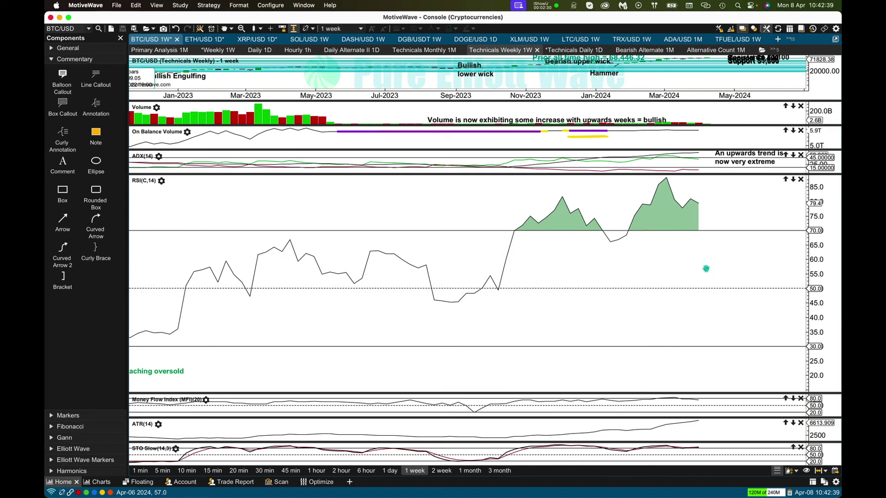
click(690, 196)
click(667, 180)
click(695, 204)
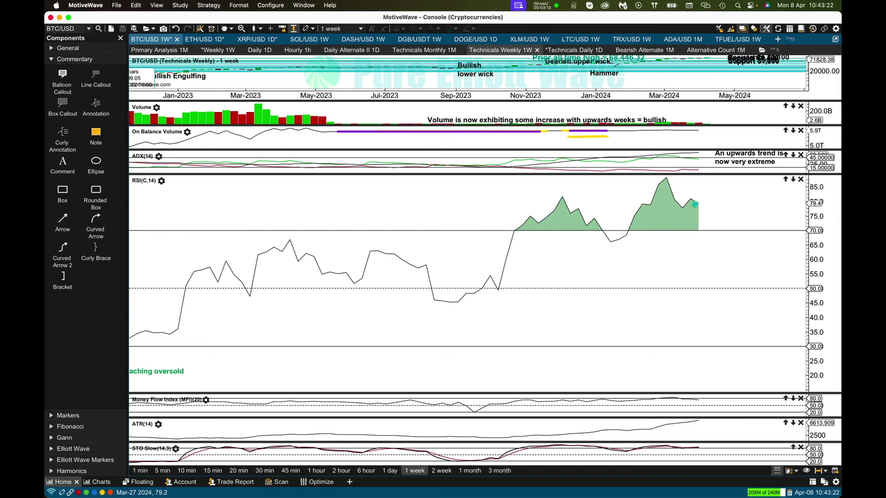
- Maximise the MFI and ATR panes, then bring up the BTC Technicals Daily 1D chart
double_click(703, 399)
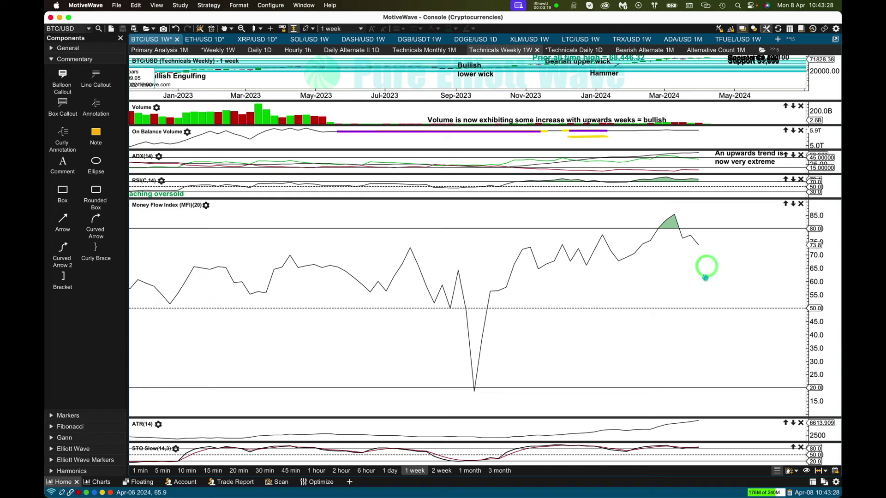
double_click(718, 419)
click(640, 319)
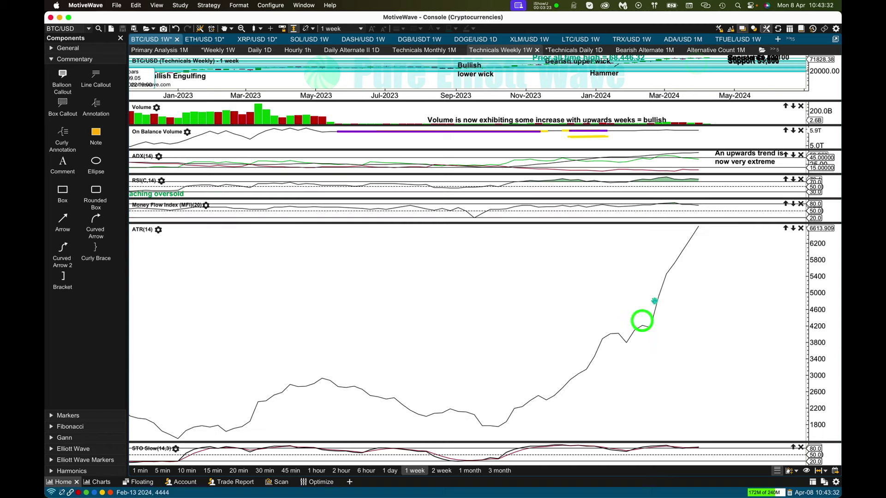
click(687, 259)
click(700, 244)
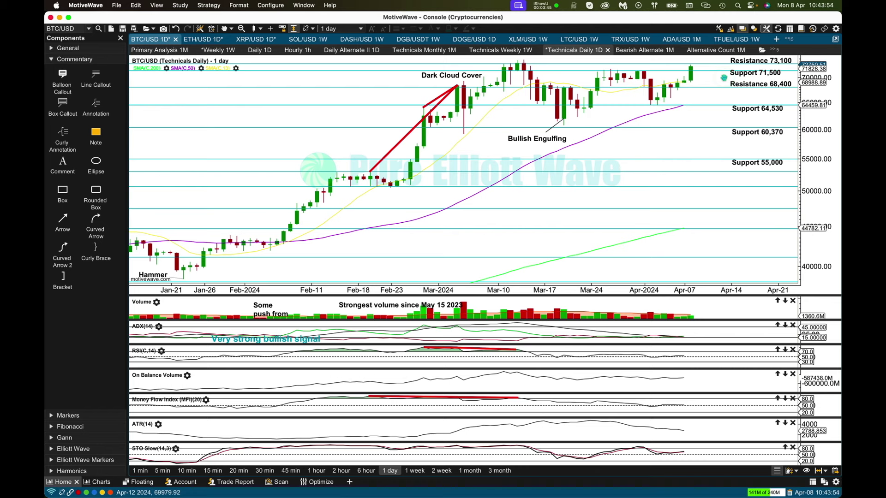
- Inspect the Apr-08 daily candle's data, then maximise the Volume pane
click(691, 76)
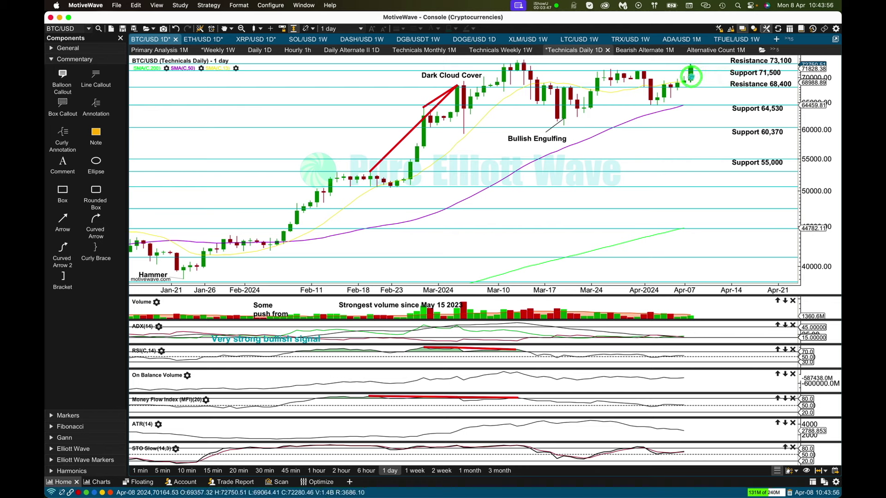
mouse_move(690, 76)
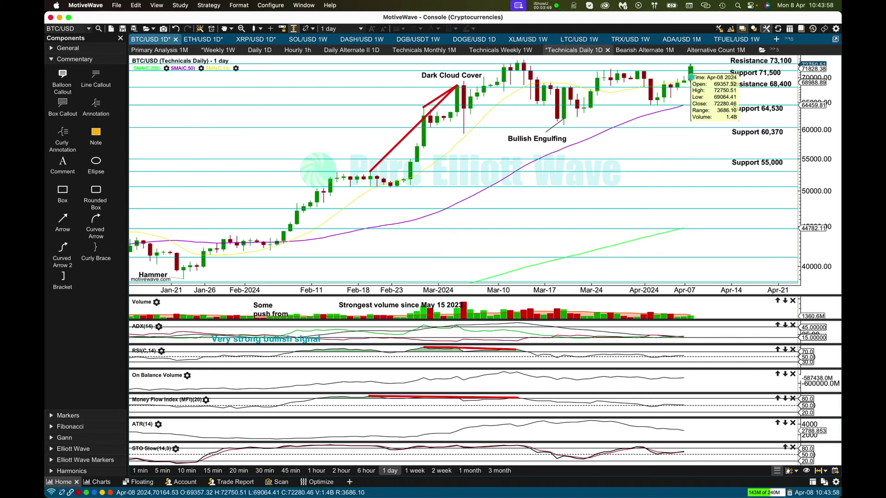
click(724, 75)
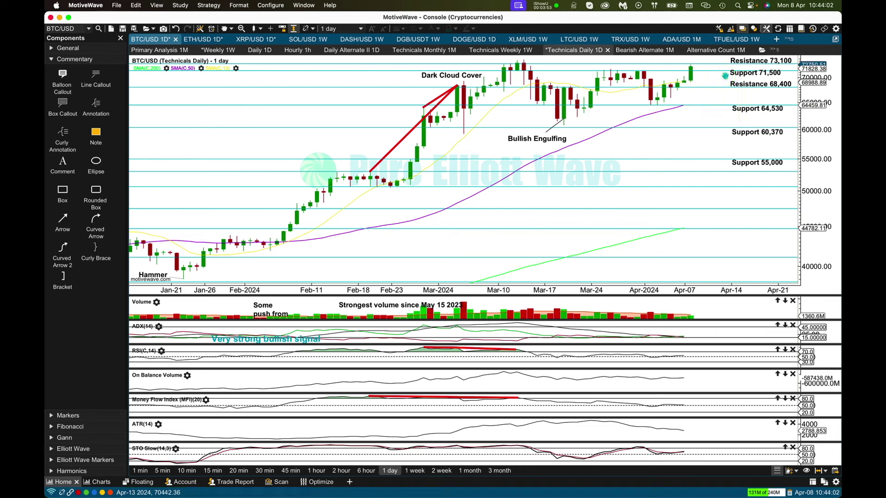
click(722, 60)
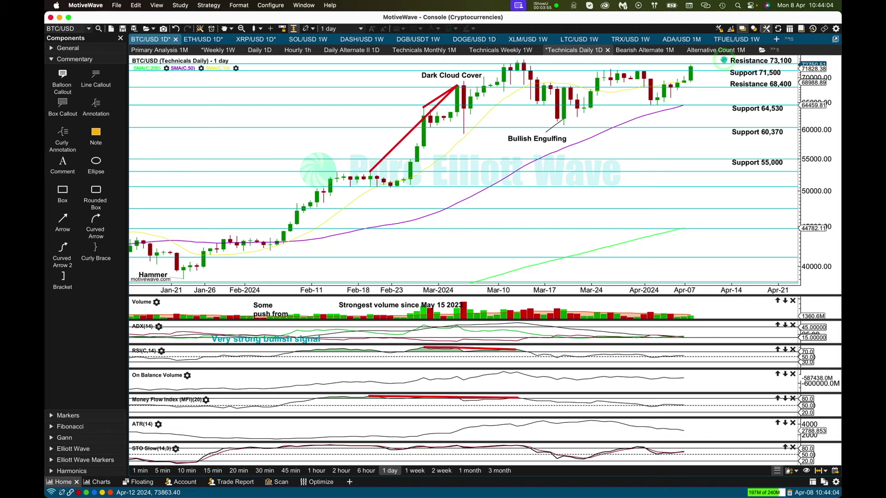
click(692, 293)
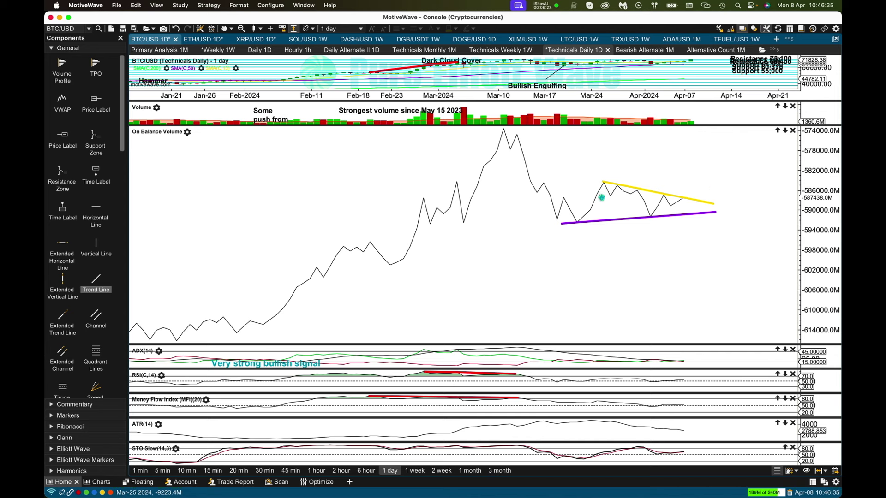
click(656, 202)
click(723, 201)
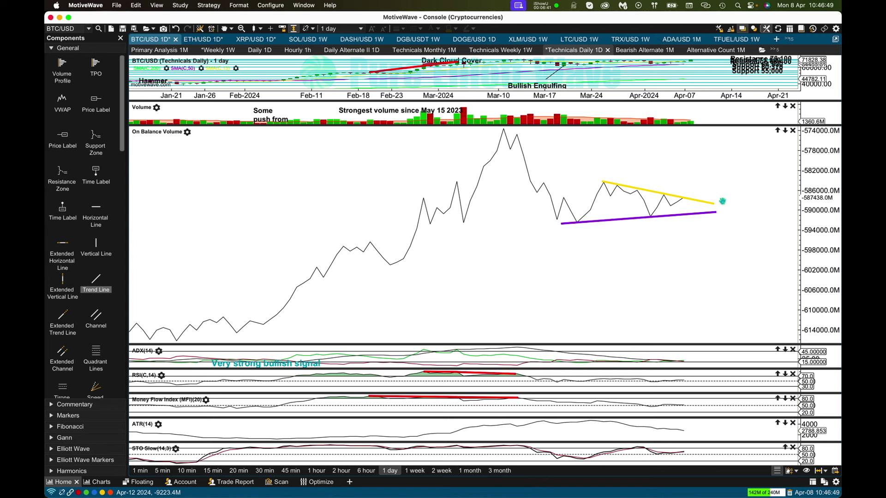
click(686, 193)
- Maximise the ADX pane and check its lines' latest values and peak reading
click(690, 294)
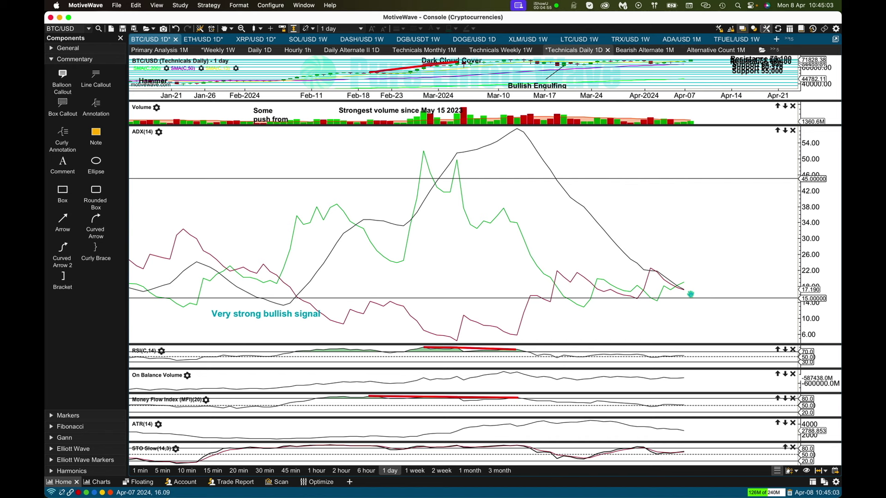
click(690, 294)
click(715, 277)
click(676, 295)
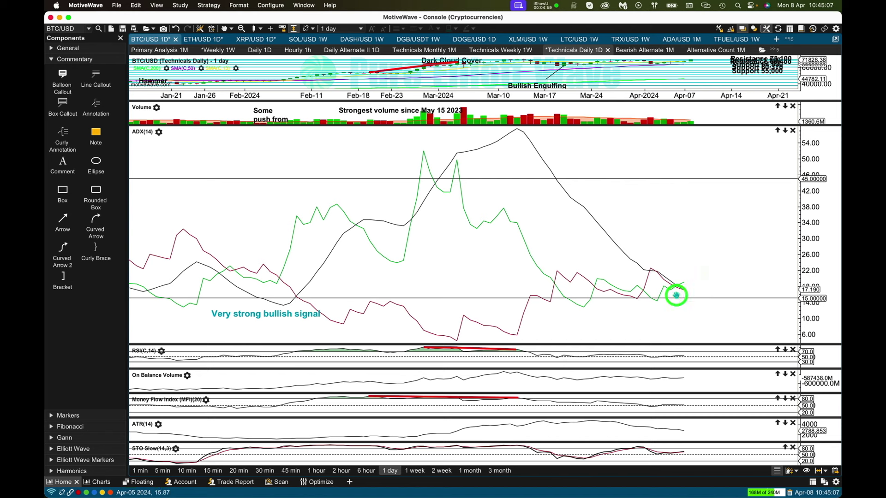
click(519, 135)
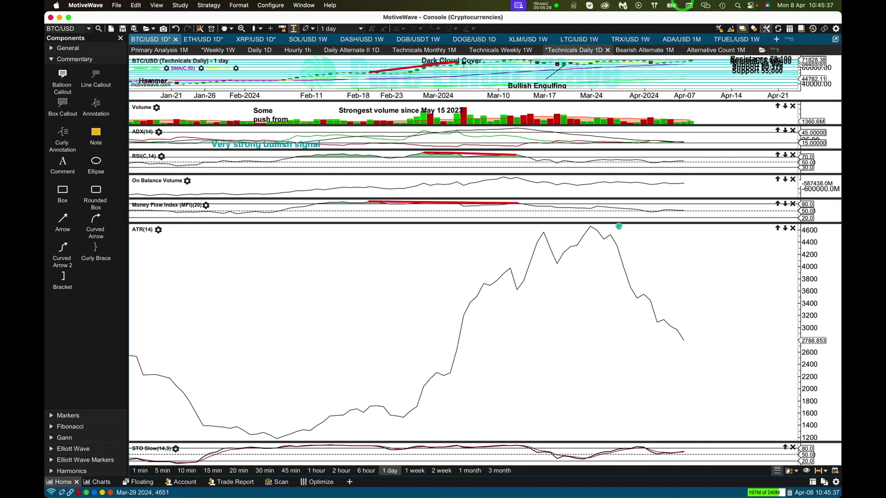
- Briefly maximise the ATR pane, then switch to the ETH/USD 1D wave count chart
click(615, 243)
click(652, 296)
click(678, 344)
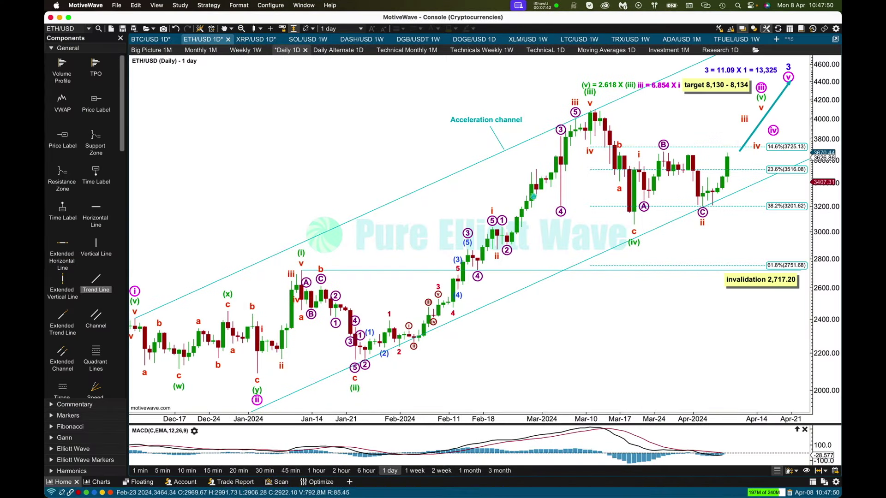
- Check the ETH bar data for Feb-26, Jan-04, Mar-16 and Apr-12 and wave (i)
click(524, 208)
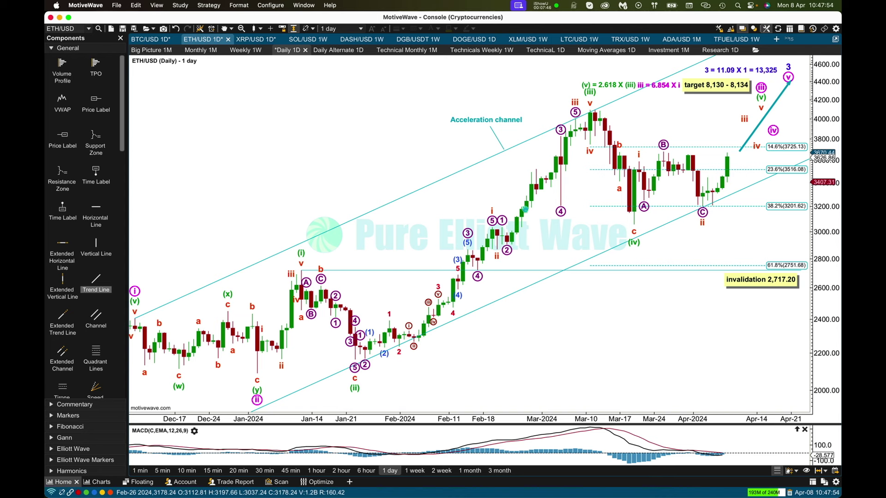
click(261, 373)
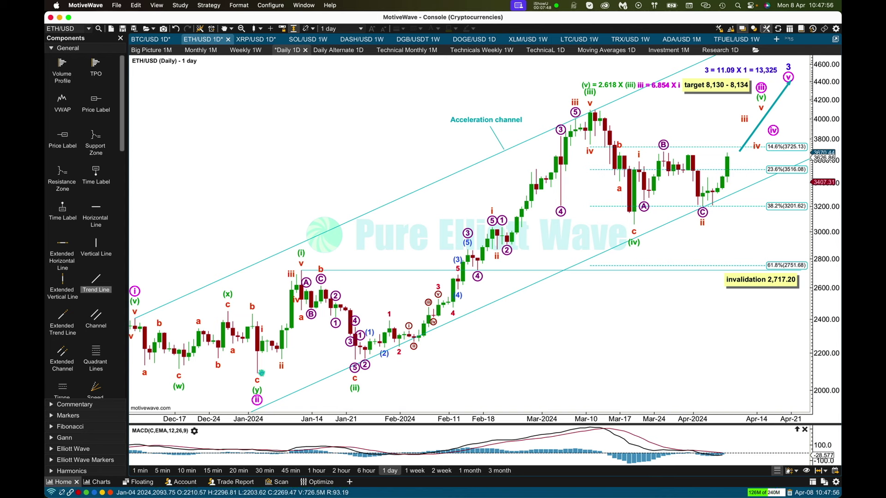
click(294, 253)
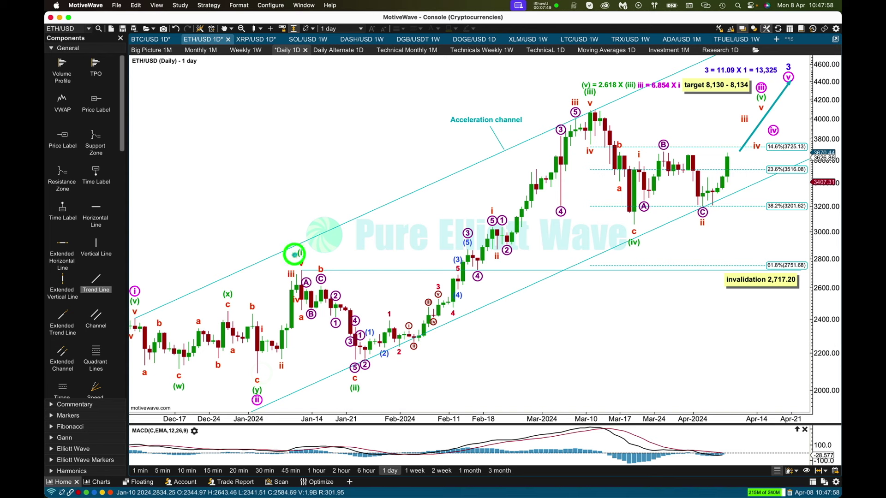
click(341, 386)
click(571, 89)
click(614, 246)
click(749, 97)
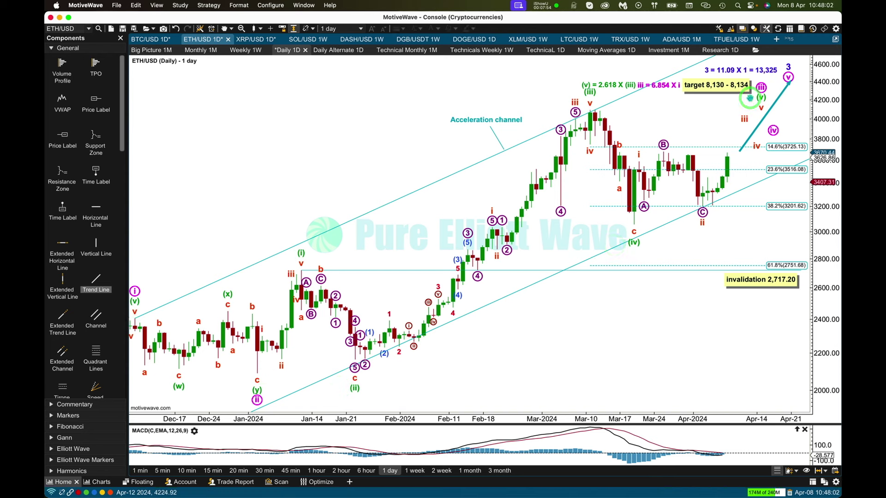
click(772, 84)
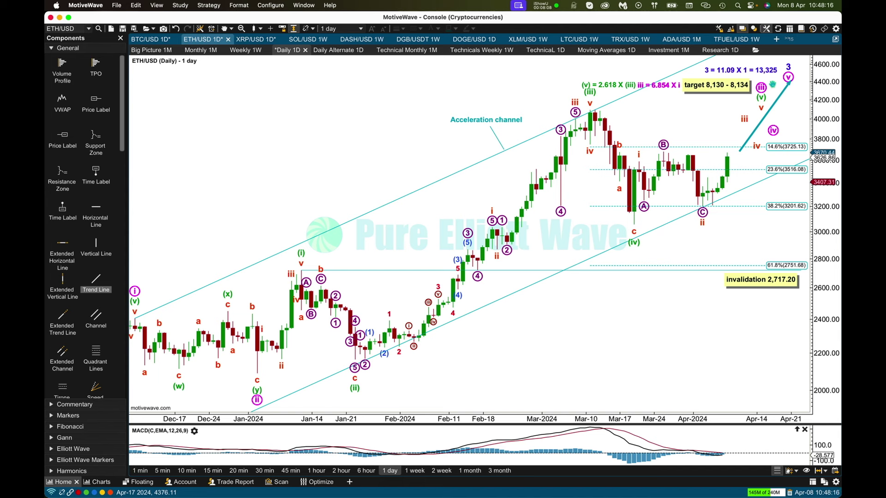
- Review the rest of the wave count, then switch to the ETH Technical 1D chart
click(583, 77)
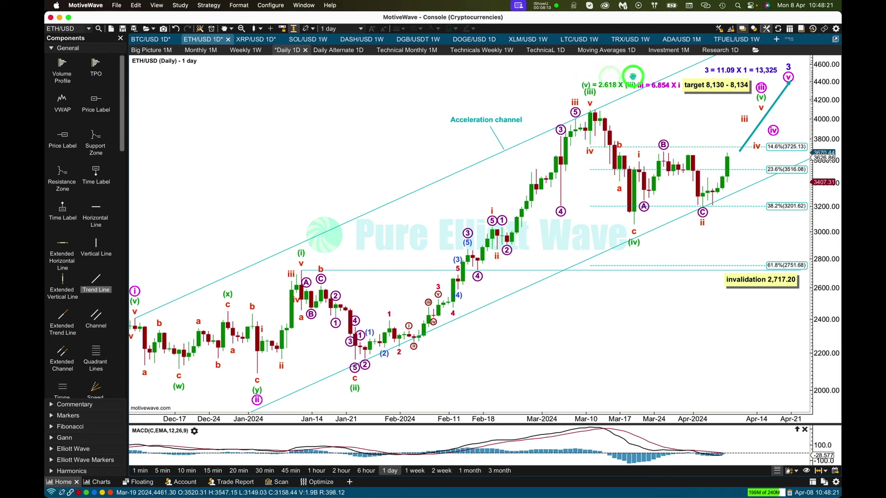
click(722, 98)
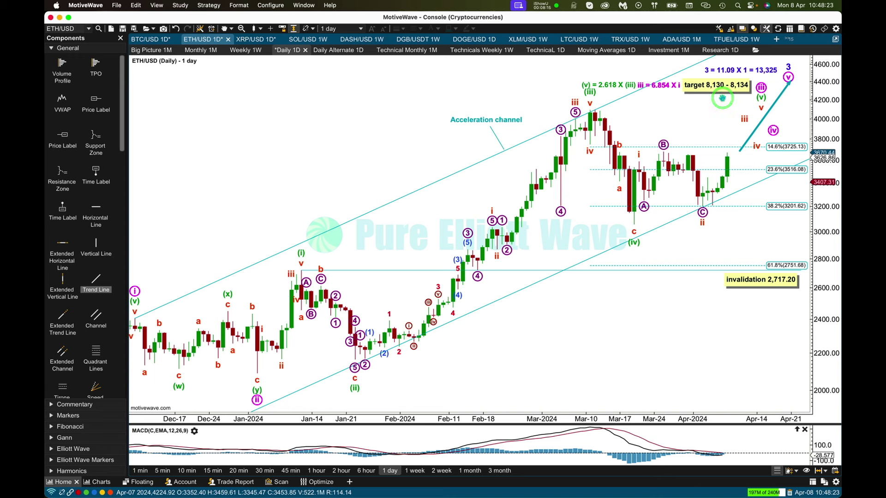
click(640, 78)
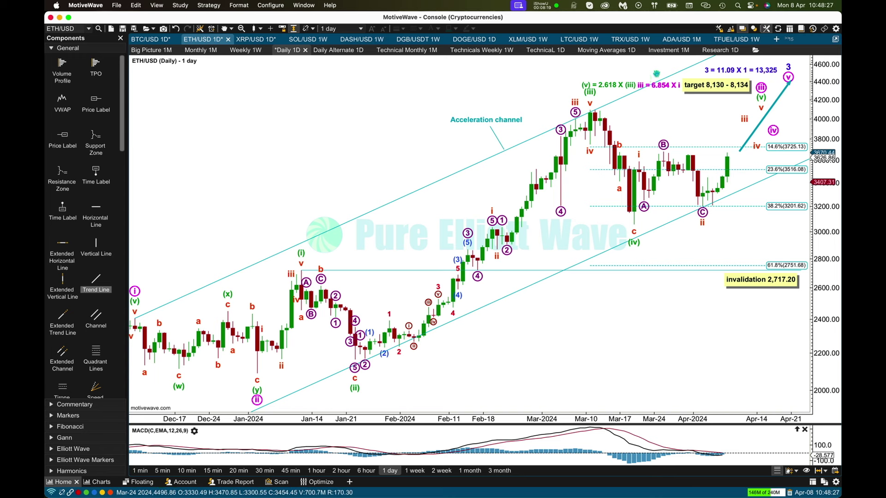
click(655, 73)
click(677, 95)
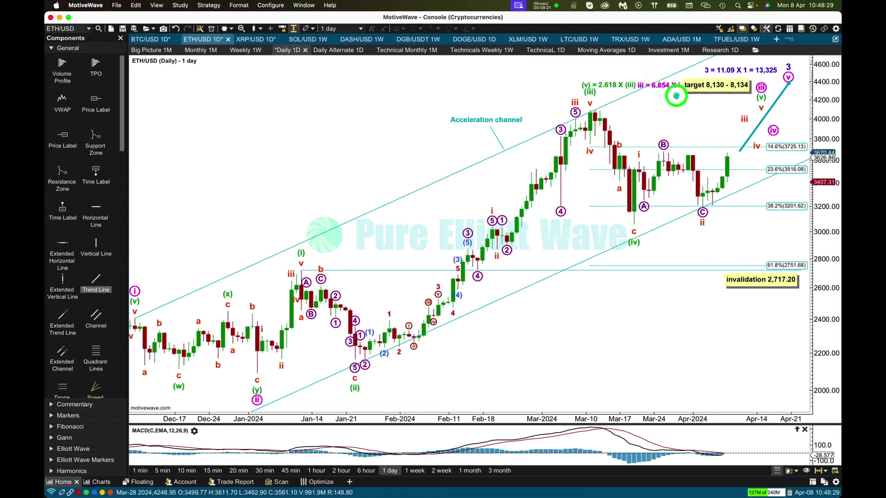
click(741, 99)
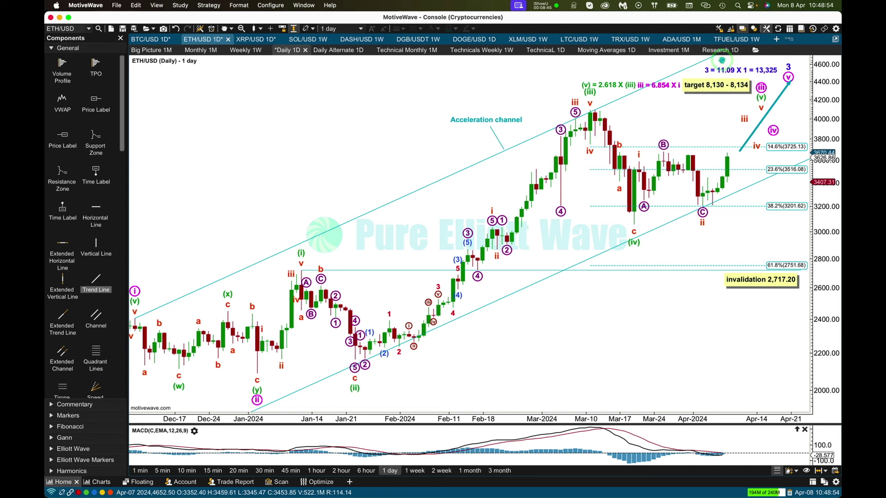
click(769, 60)
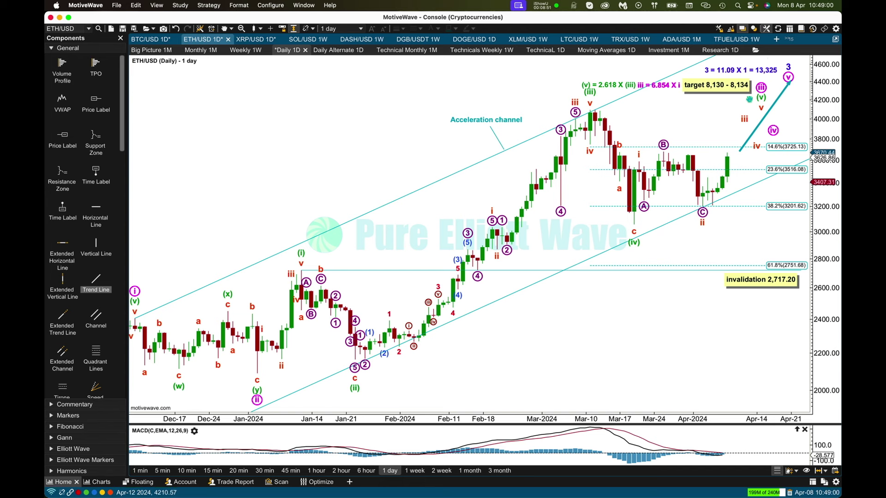
click(636, 256)
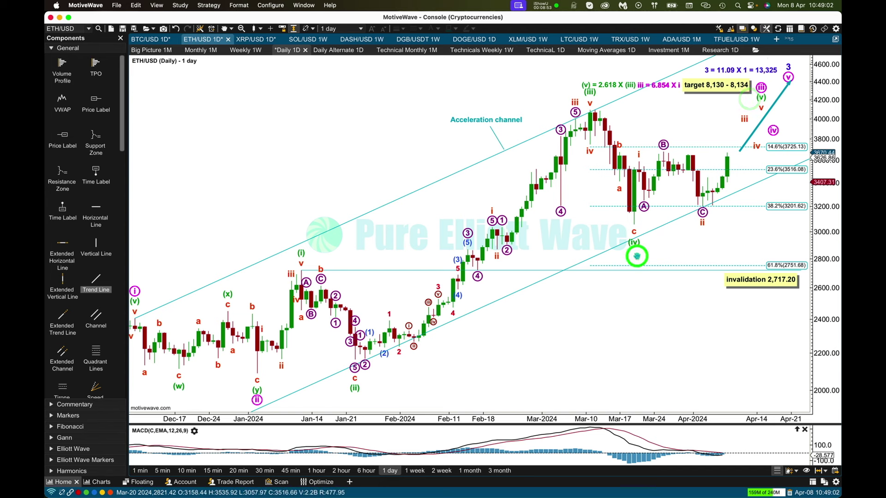
click(320, 252)
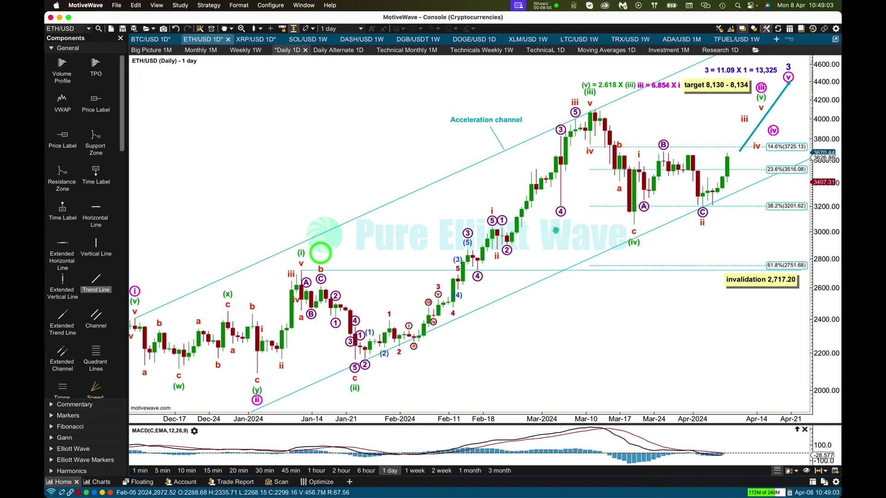
click(780, 295)
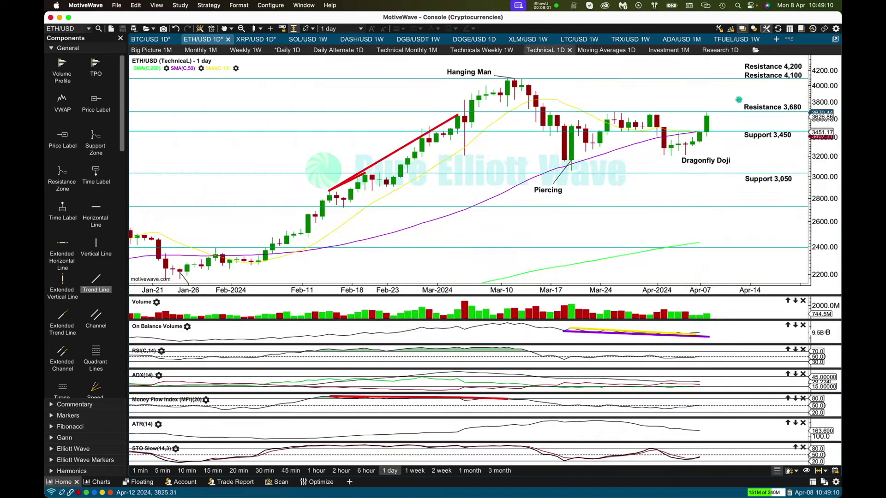
click(730, 104)
click(731, 103)
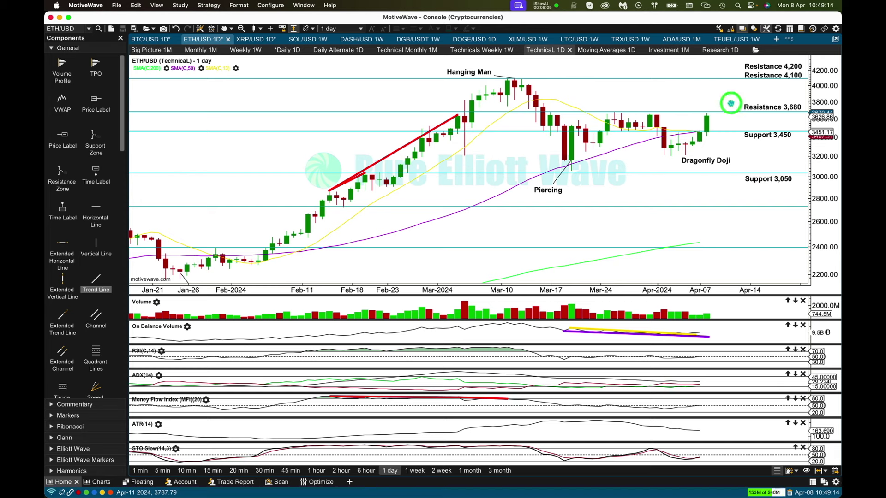
click(731, 72)
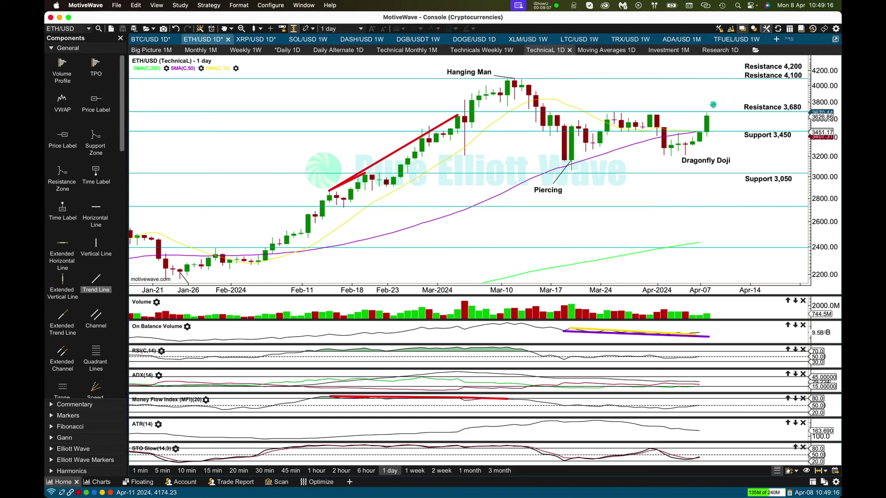
click(717, 120)
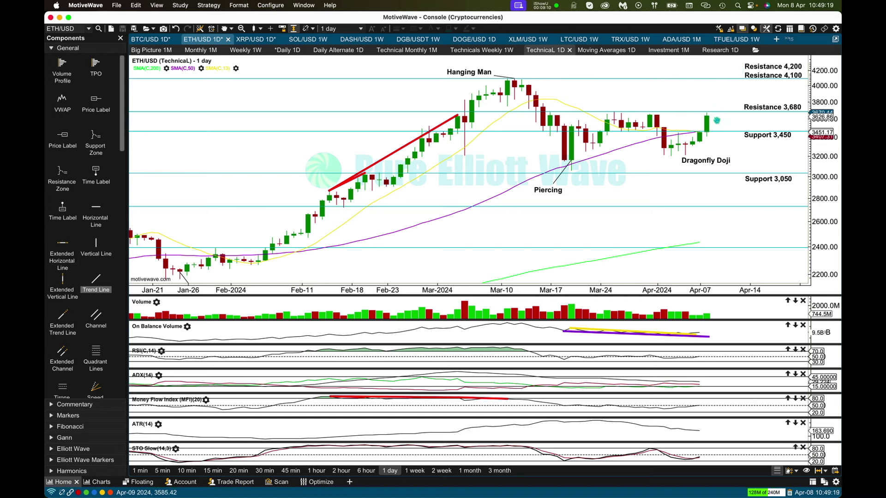
click(685, 149)
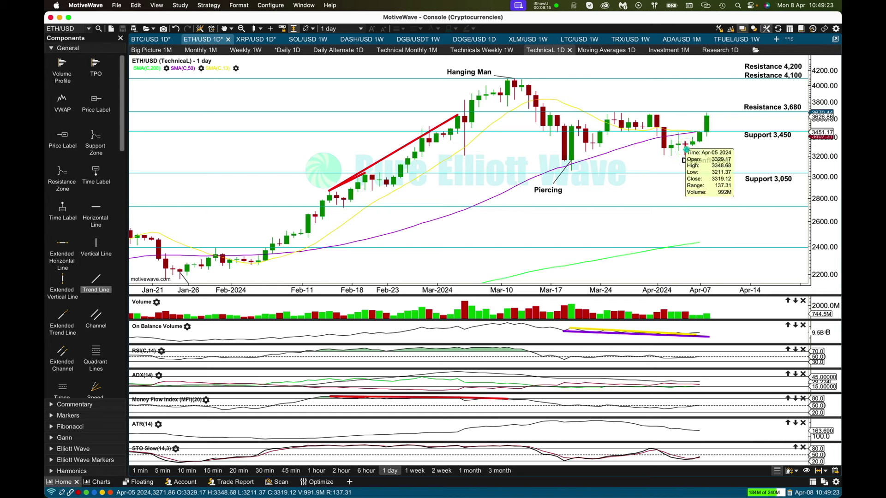
click(685, 146)
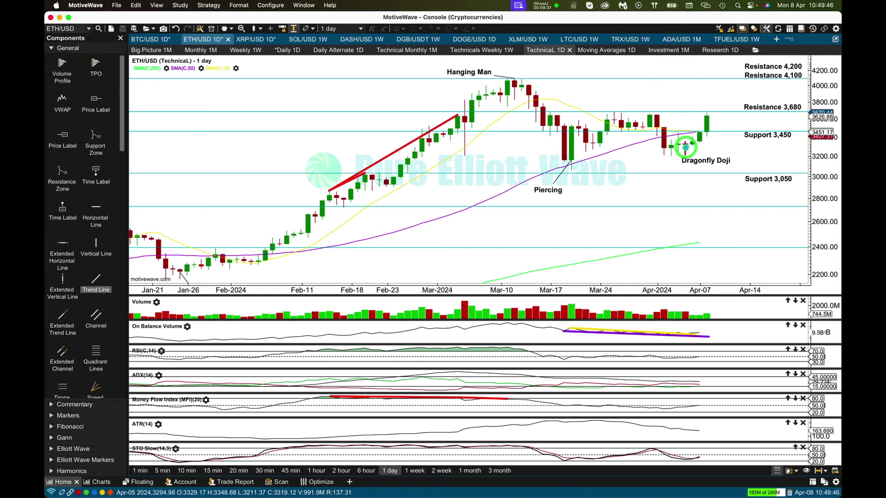
click(687, 150)
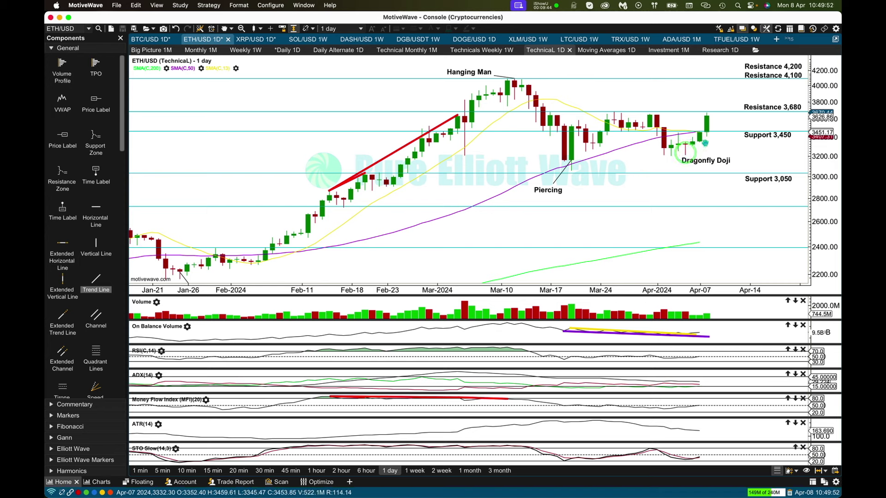
click(697, 138)
click(707, 120)
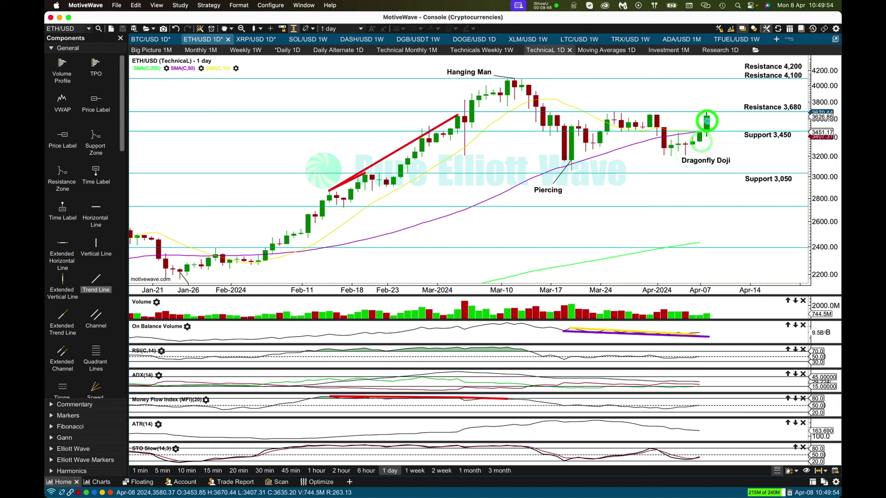
mouse_move(706, 121)
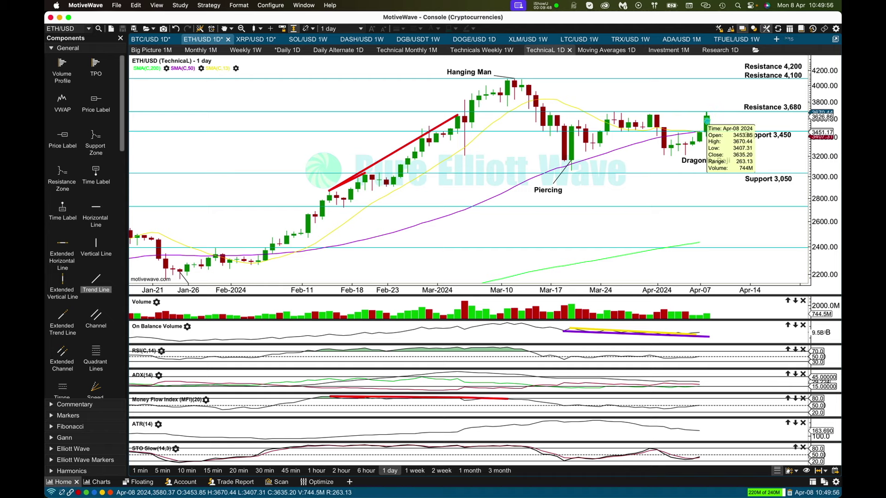
- Maximise the Volume, then On Balance Volume, then ADX(14) panes in turn on the ETH daily chart
double_click(706, 315)
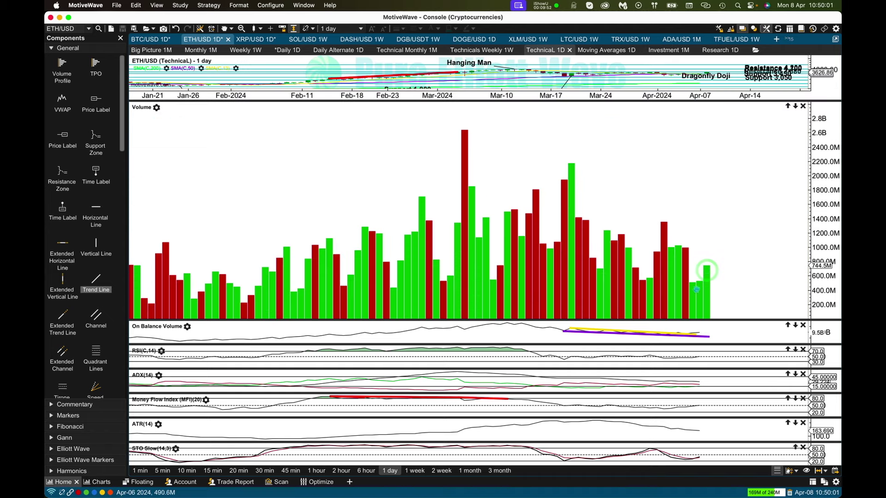
click(707, 270)
double_click(728, 317)
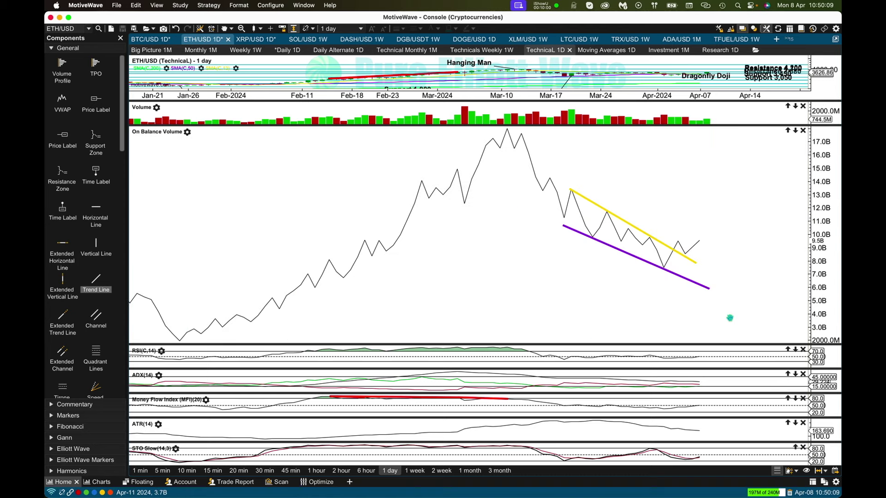
click(672, 242)
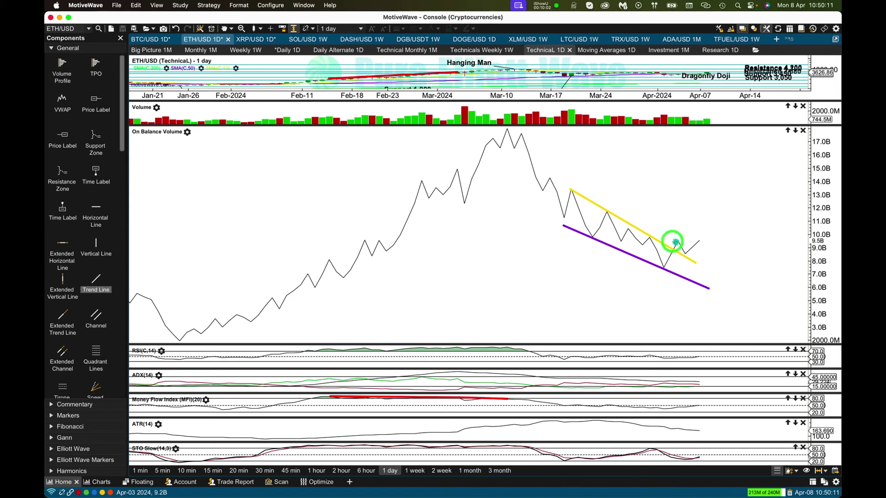
click(686, 253)
click(708, 239)
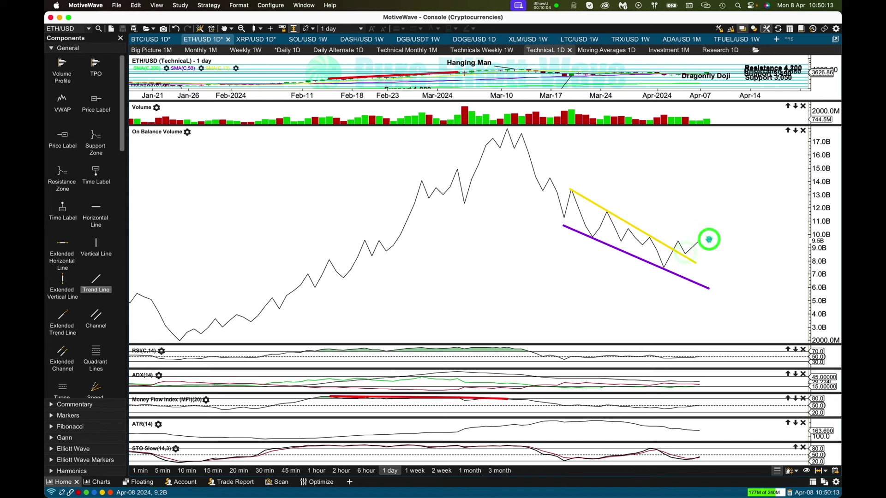
click(736, 329)
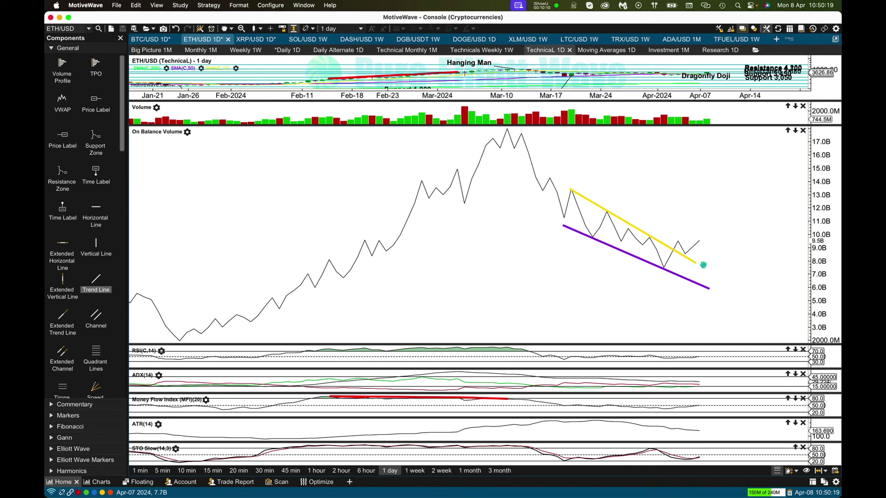
click(592, 190)
click(701, 268)
click(701, 277)
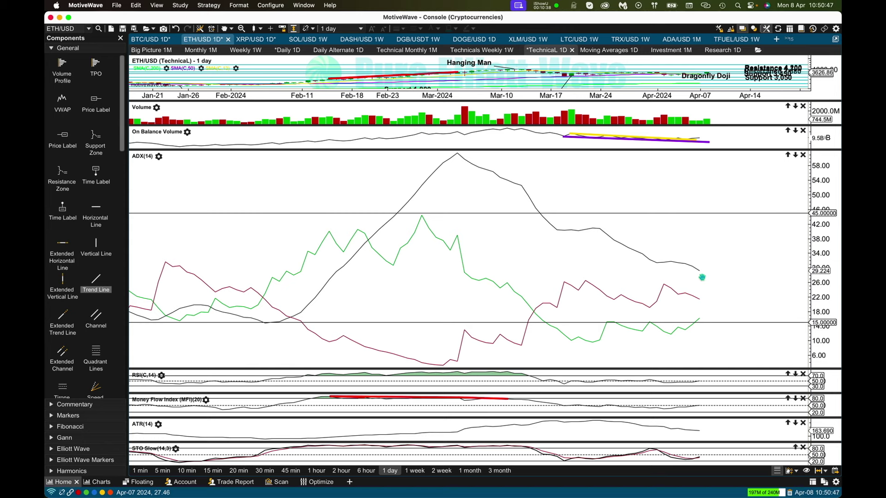
- Enlarge the RSI and Money Flow Index panes, then switch to the XRP/USD Daily 1D chart
click(702, 277)
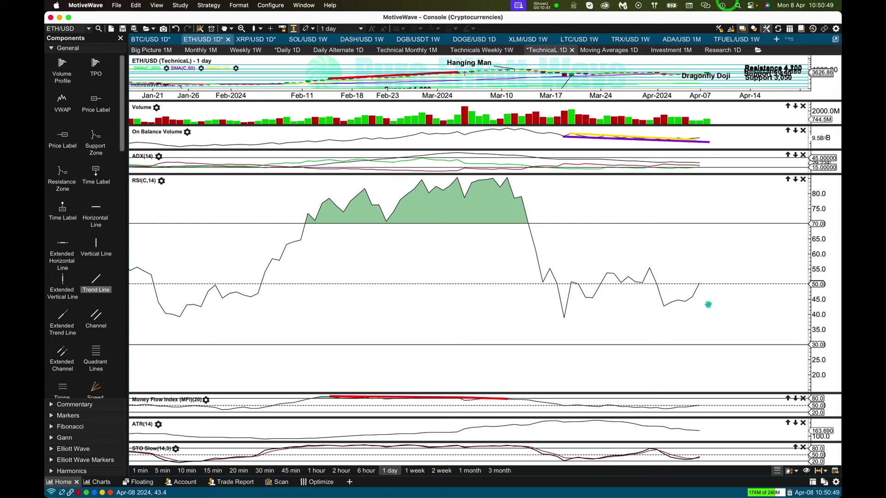
click(717, 394)
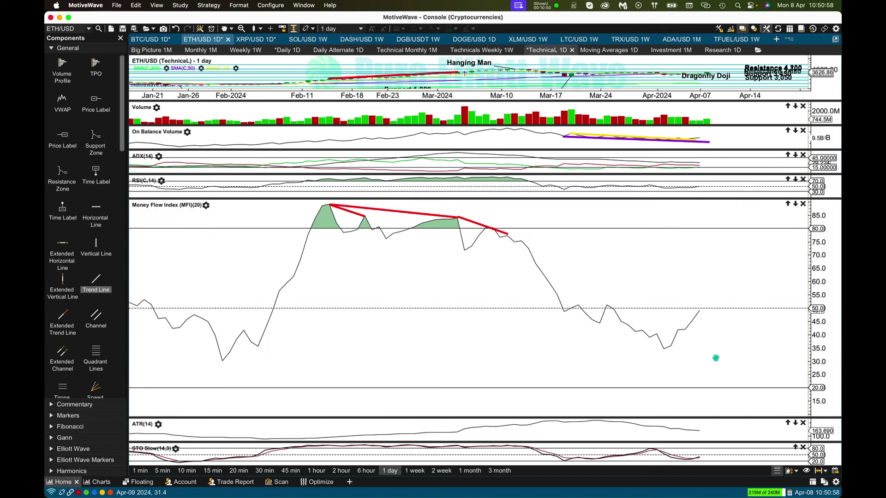
click(721, 417)
click(614, 234)
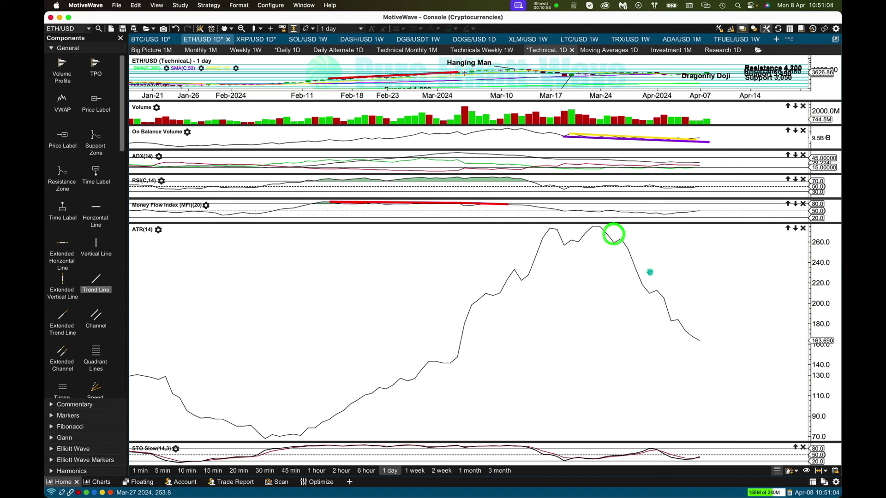
click(668, 291)
click(699, 341)
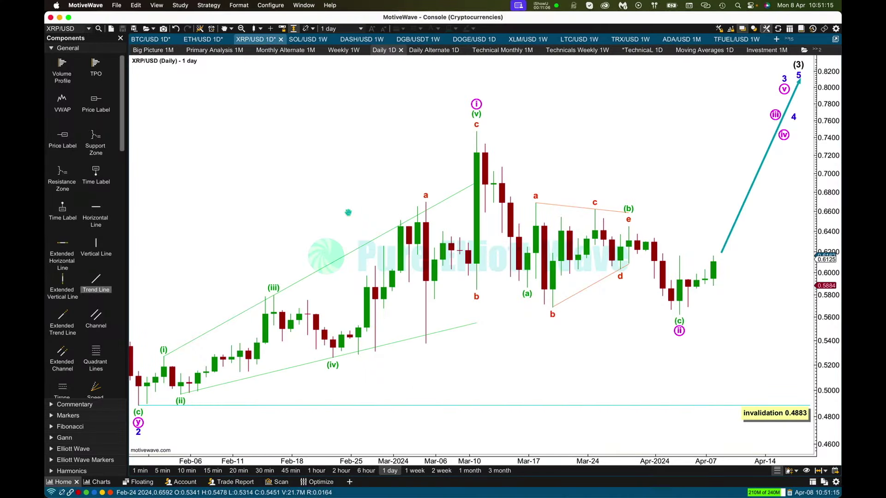
- Select the wave (ii) count to view its ratios, then deselect it
click(679, 331)
mouse_move(681, 332)
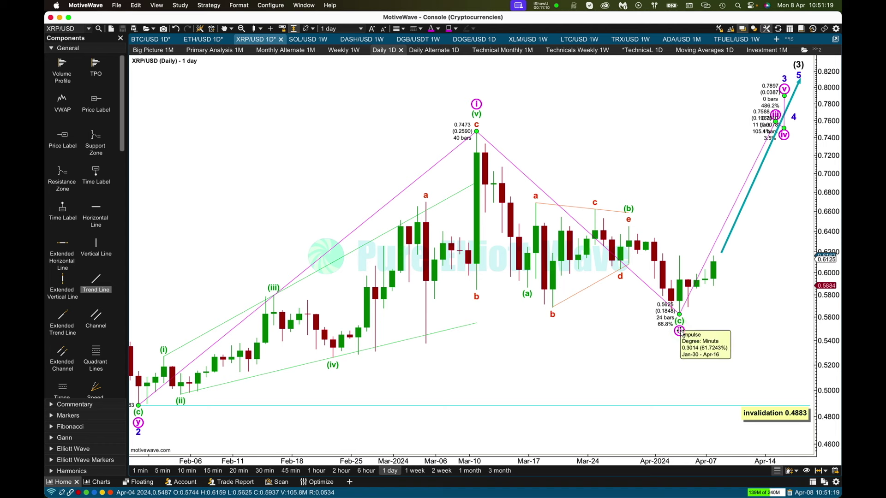
click(511, 293)
- Switch to the XRP/USD *Technical 1D chart
click(623, 195)
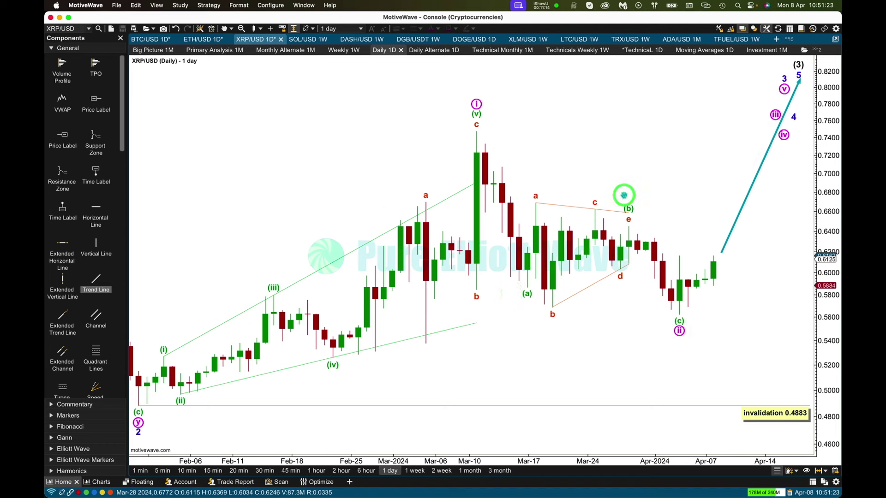
click(662, 321)
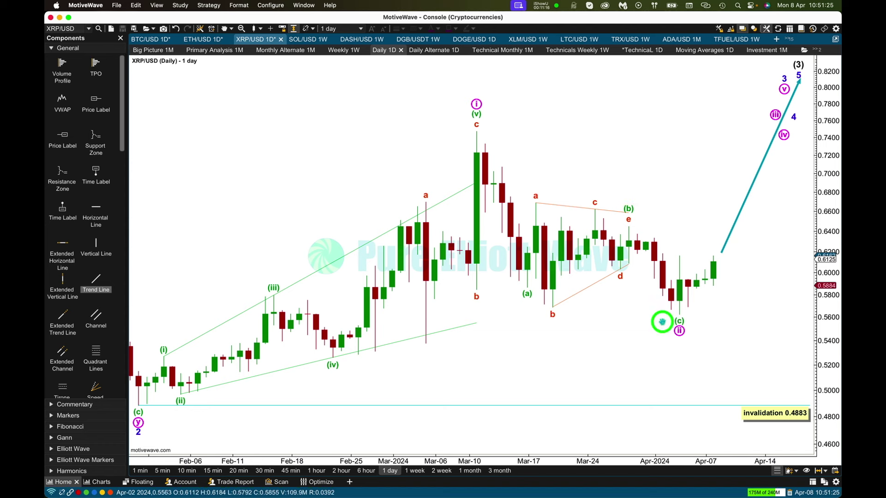
click(758, 117)
click(767, 82)
click(789, 65)
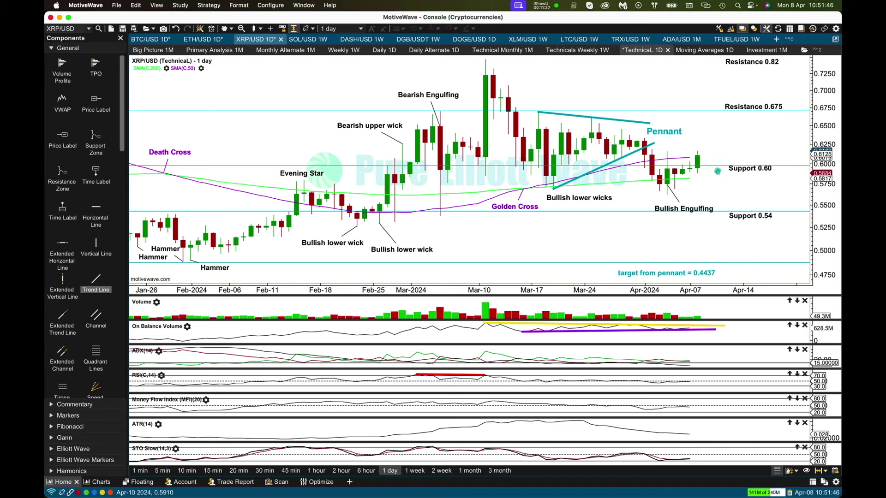
click(731, 116)
click(607, 274)
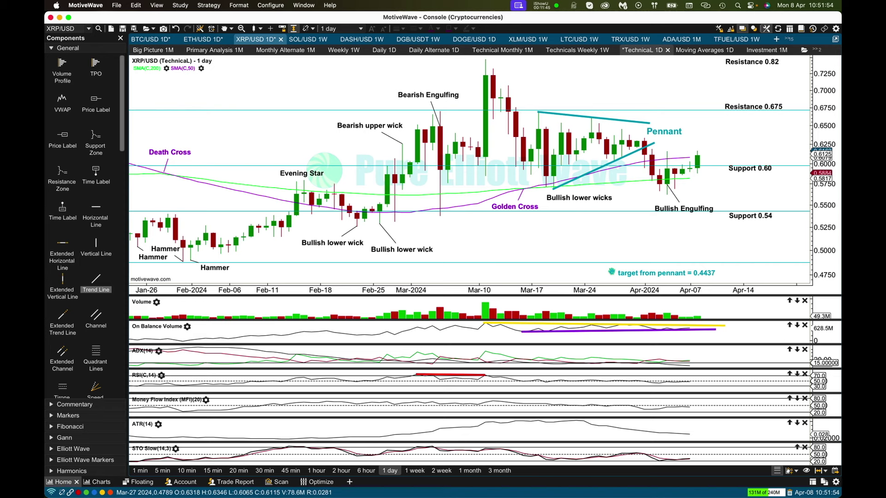
click(724, 217)
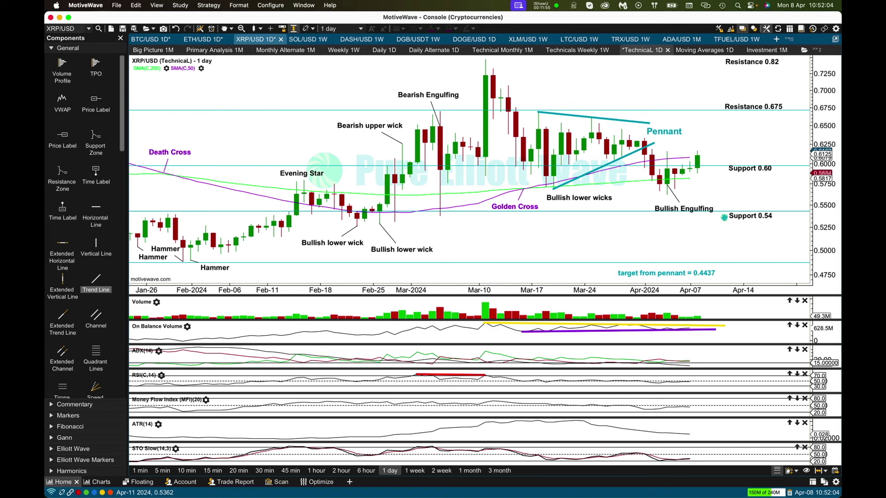
click(667, 173)
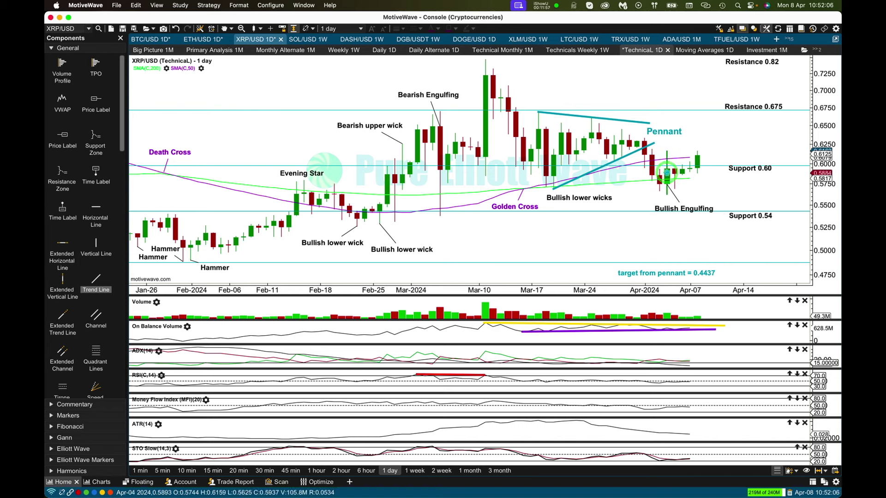
mouse_move(667, 173)
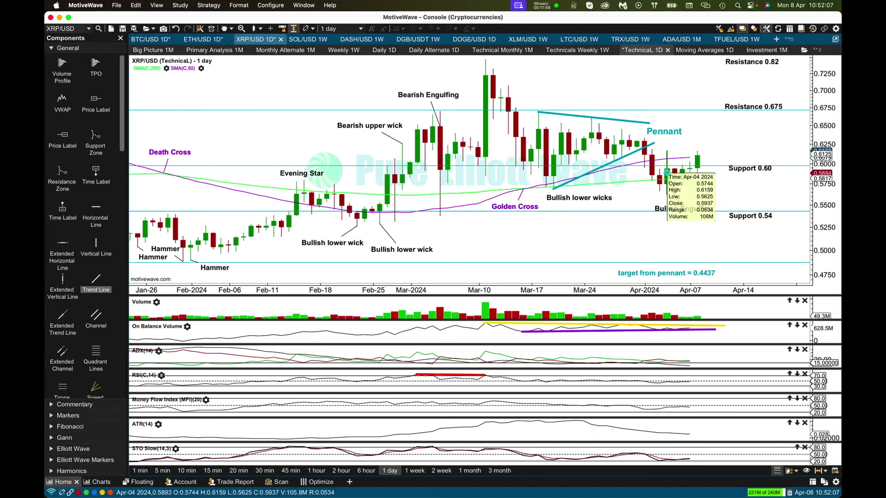
click(668, 173)
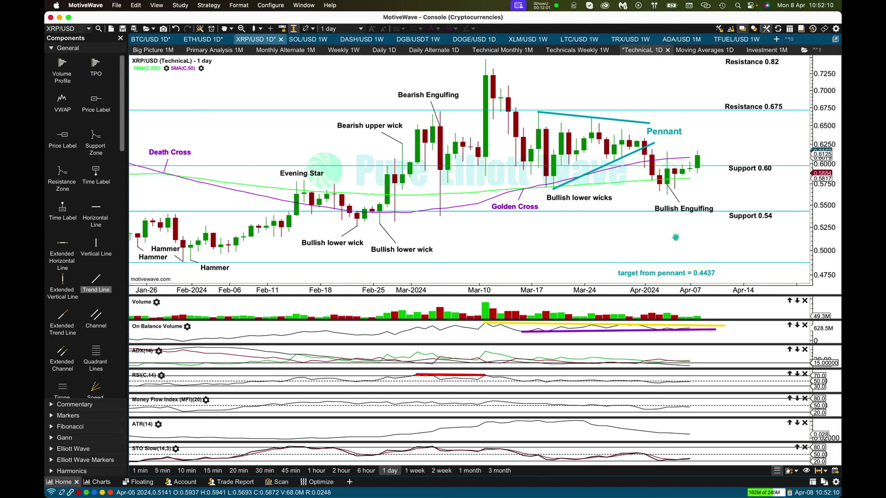
click(667, 172)
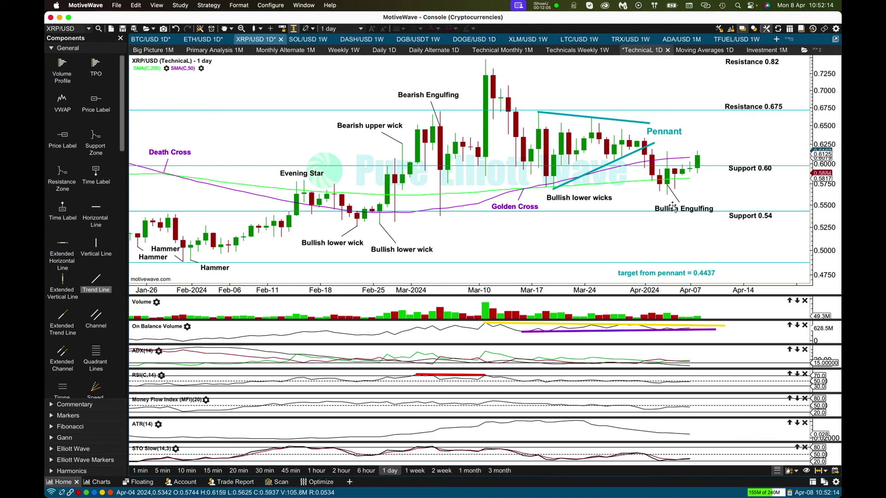
click(668, 183)
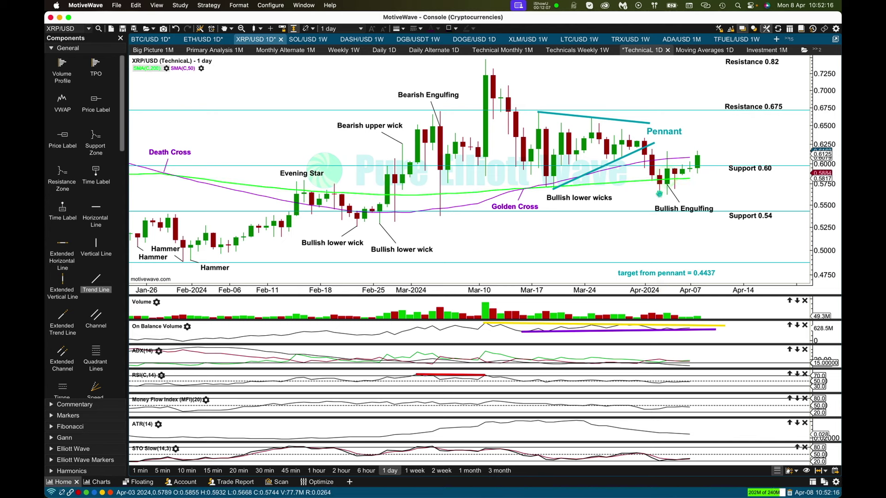
click(667, 199)
click(687, 183)
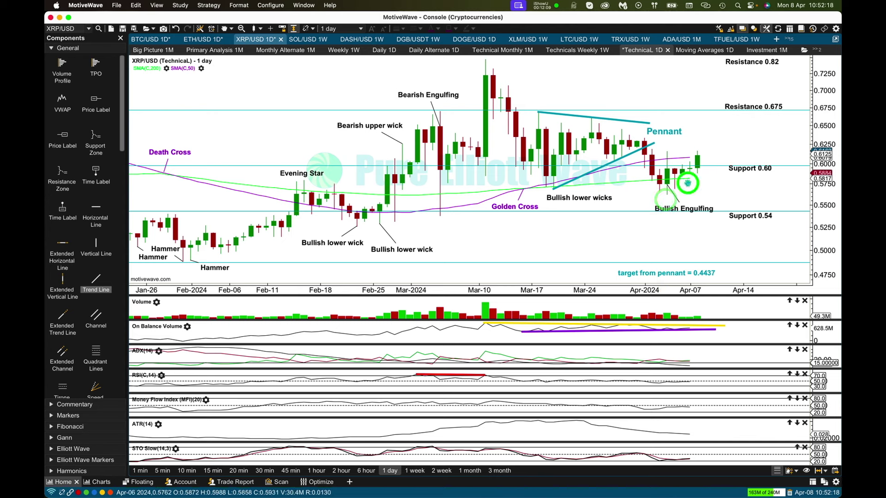
click(718, 149)
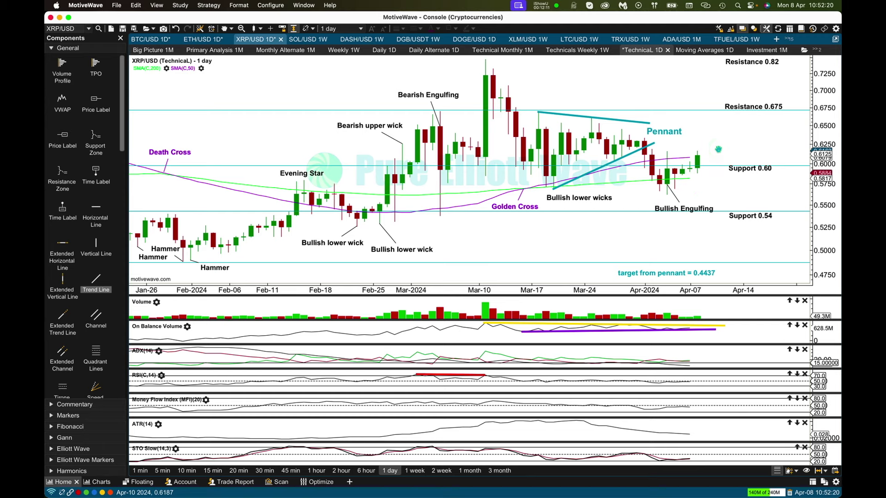
- Maximize the Volume pane, then enlarge the On Balance Volume pane over it
double_click(697, 295)
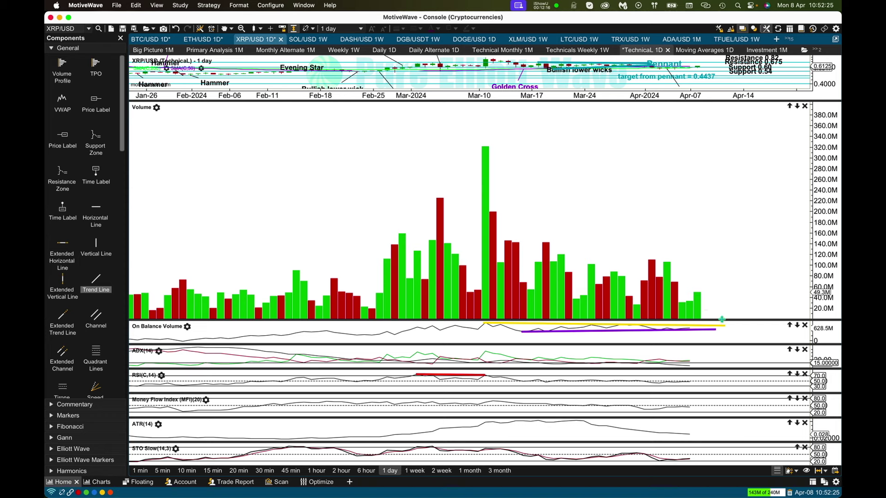
click(646, 258)
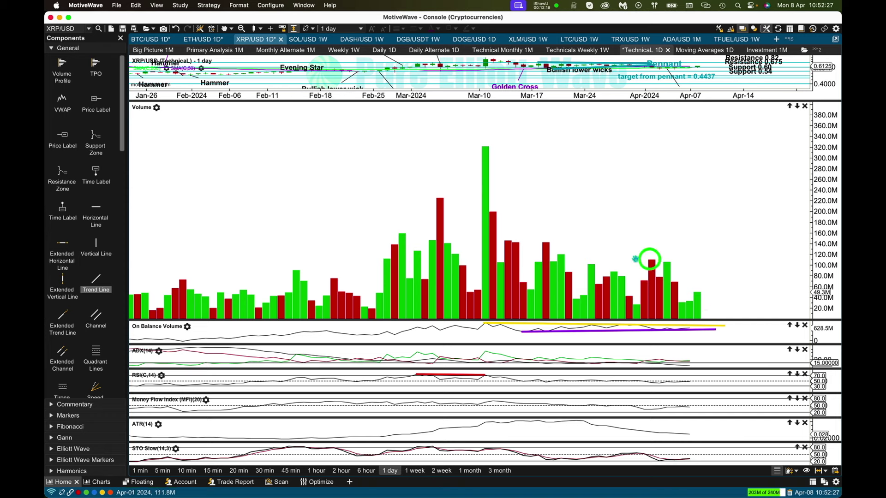
click(549, 238)
click(682, 309)
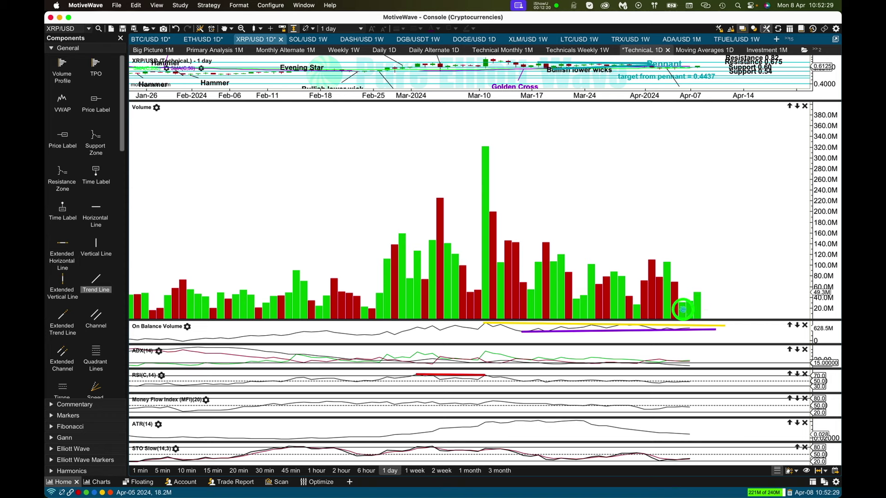
click(700, 298)
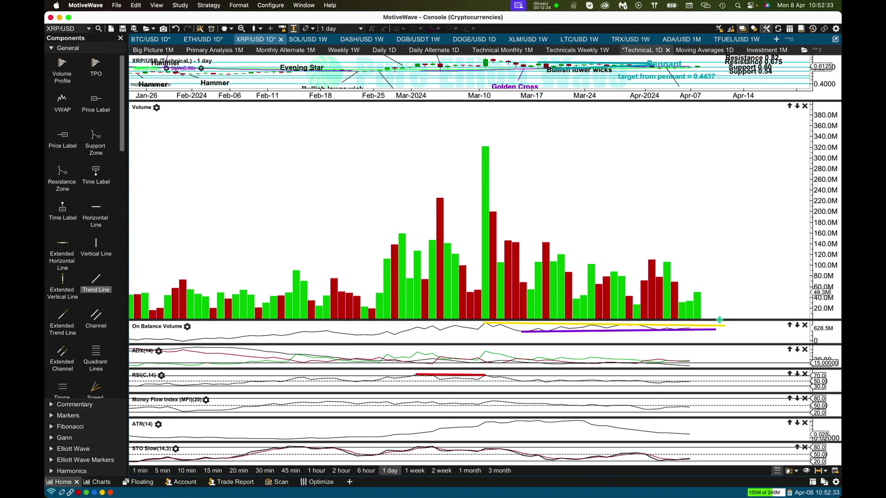
drag(719, 319, 706, 125)
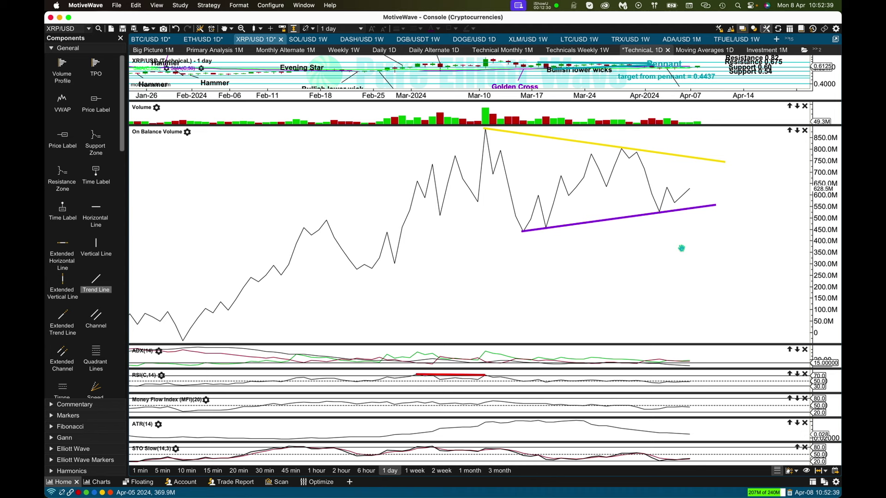
- Enlarge RSI, then Money Flow Index, then ATR(14), shrinking each pane above to a strip
click(740, 156)
click(731, 220)
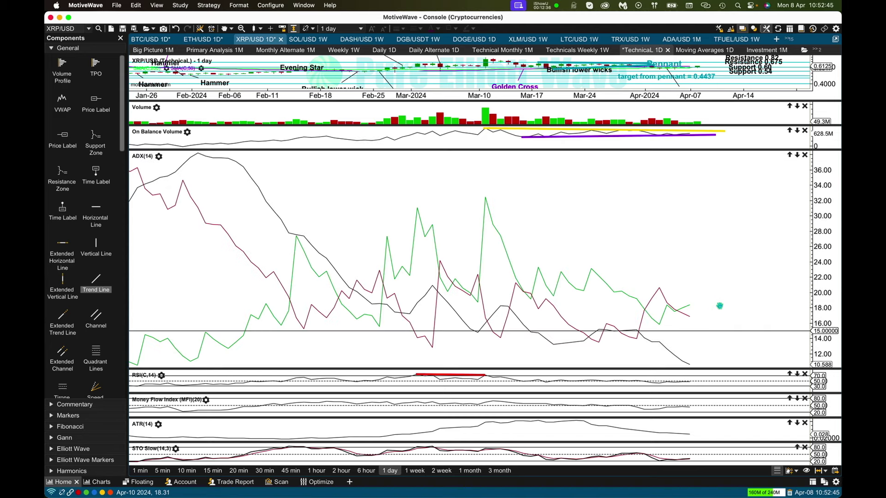
click(702, 355)
drag(708, 369, 706, 174)
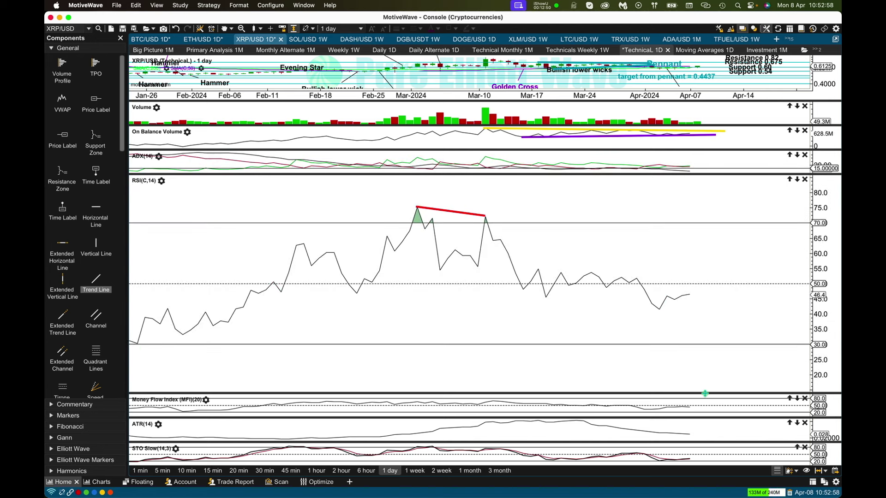
drag(705, 393, 704, 199)
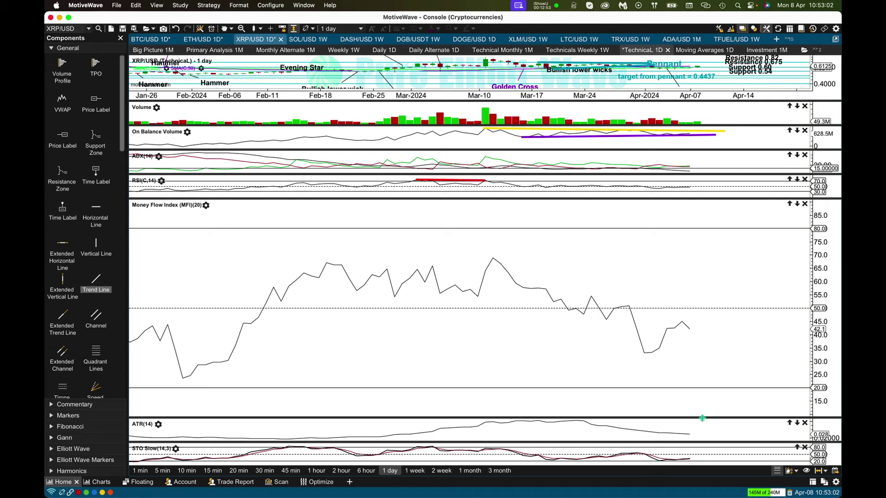
drag(701, 419, 714, 274)
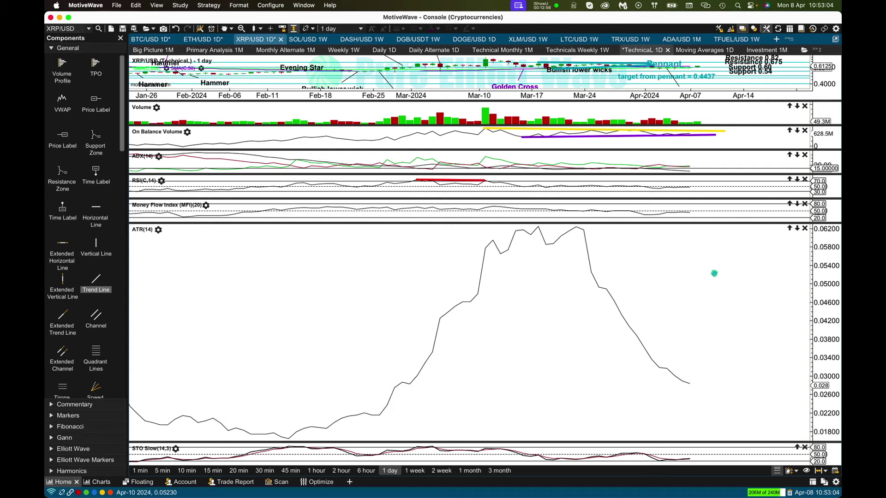